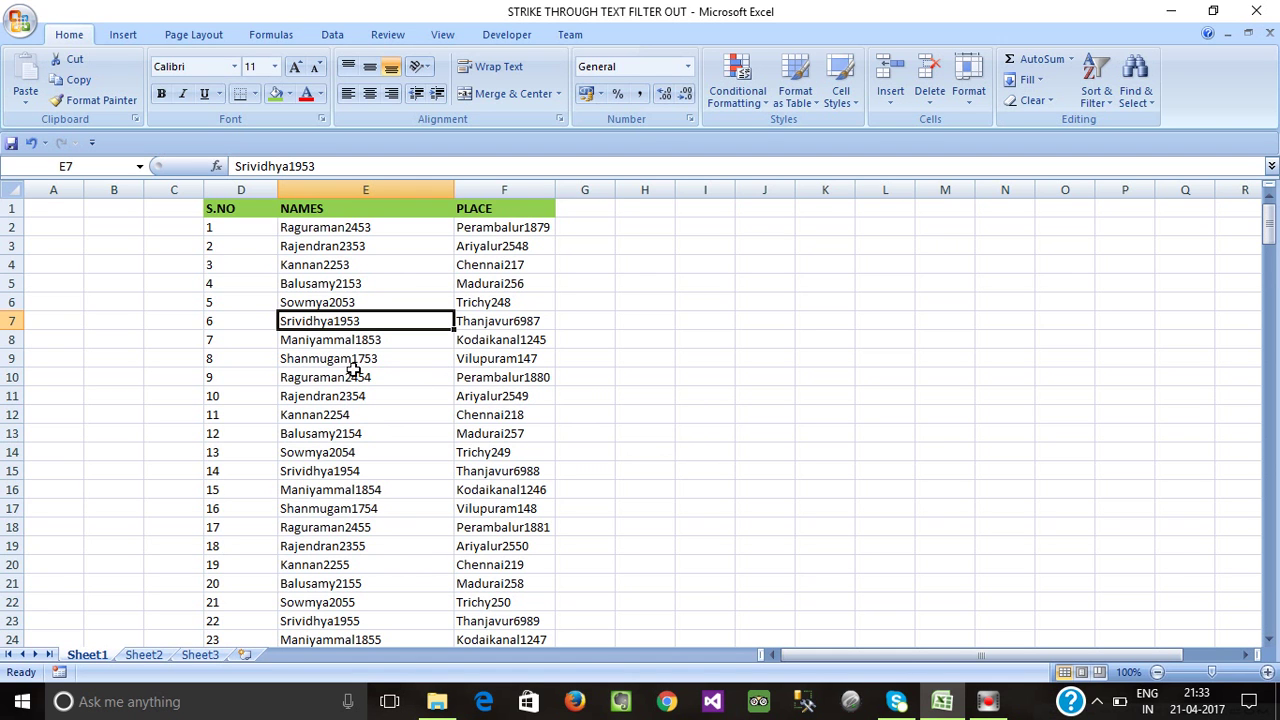
Select several name and place cells, then the S.NO, NAMES and PLACE columns
left_click(313, 229)
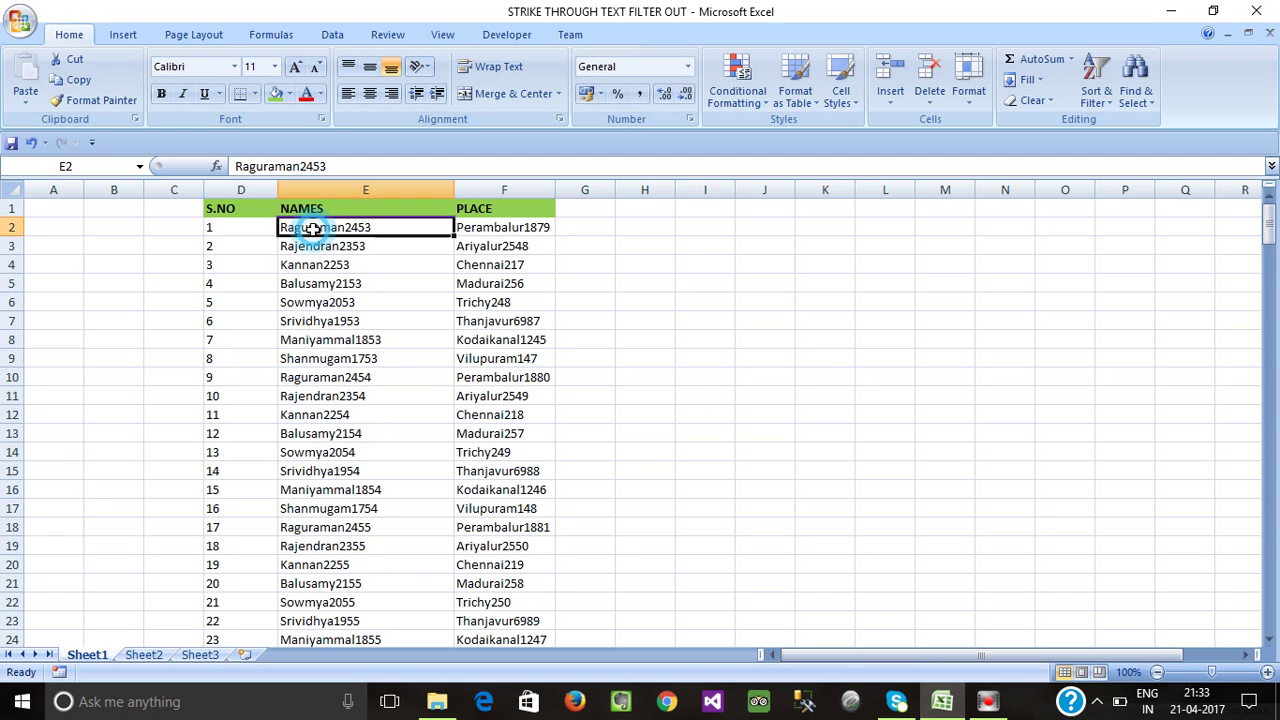
left_click(322, 282)
left_click(336, 320)
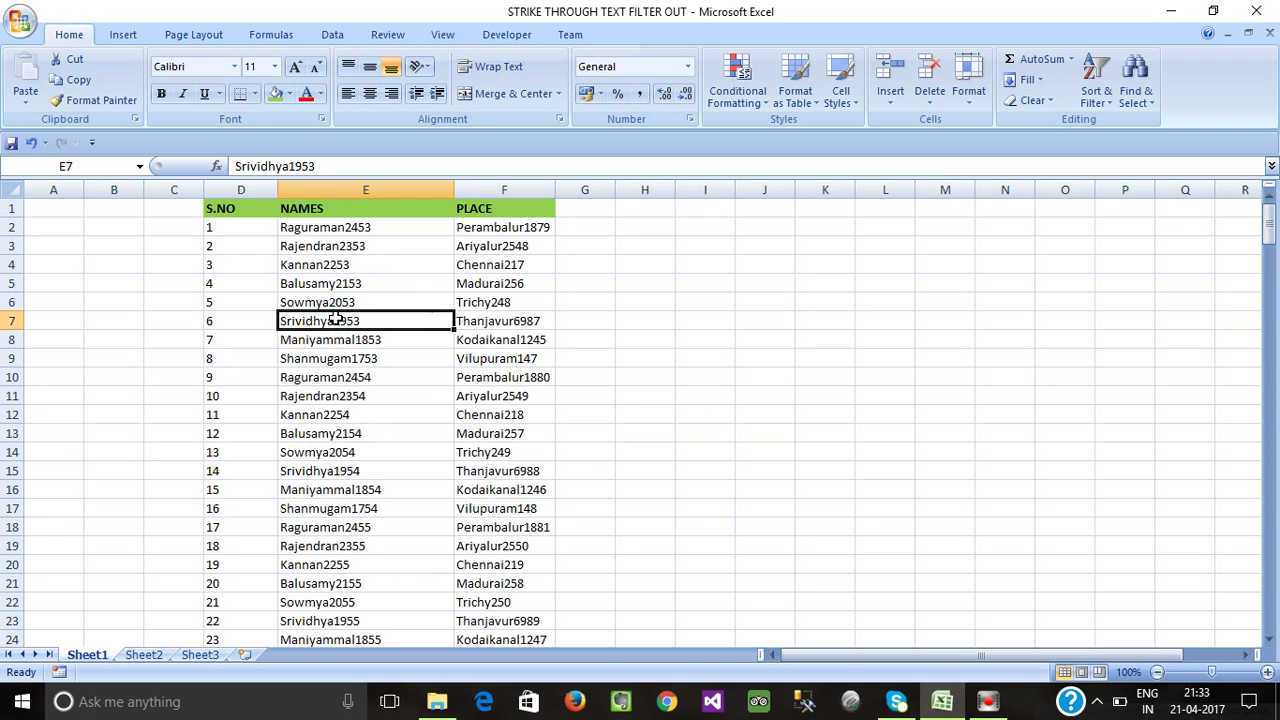
left_click(464, 283)
left_click(355, 302)
left_click(338, 284)
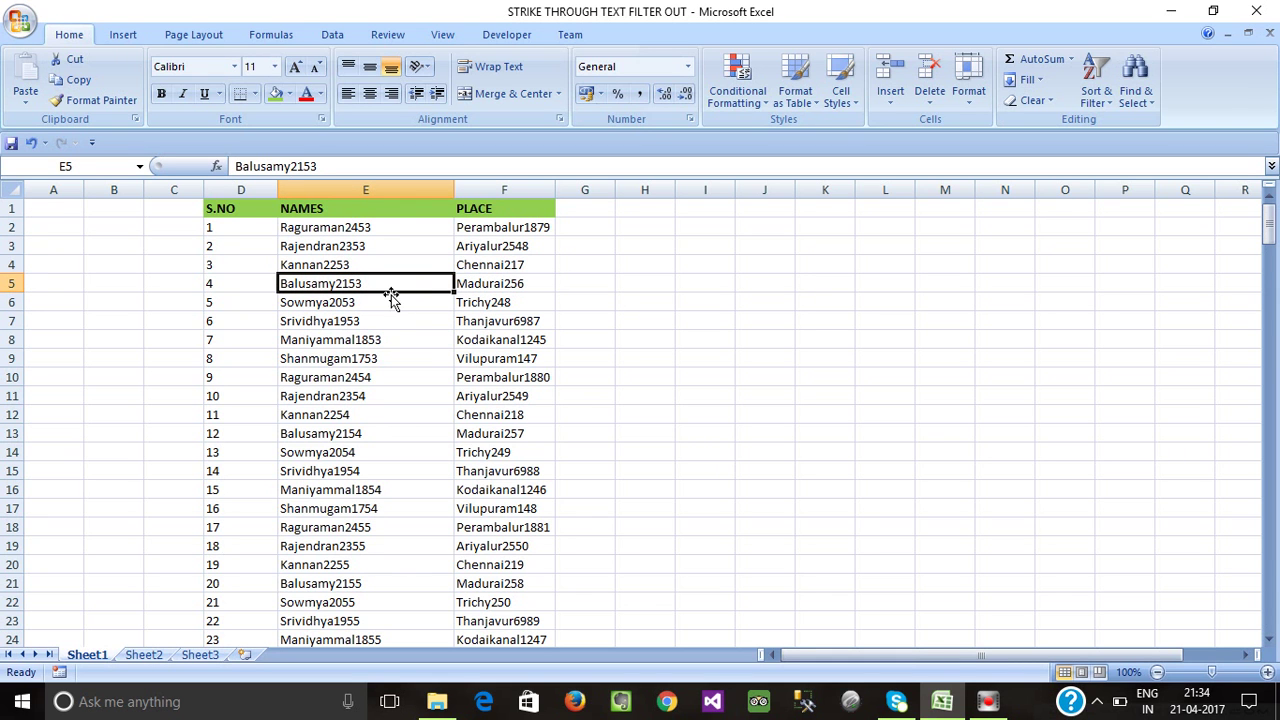
left_click(360, 321)
left_click(371, 285)
left_click(495, 302)
left_click(350, 284)
left_click(358, 321)
left_click(340, 357)
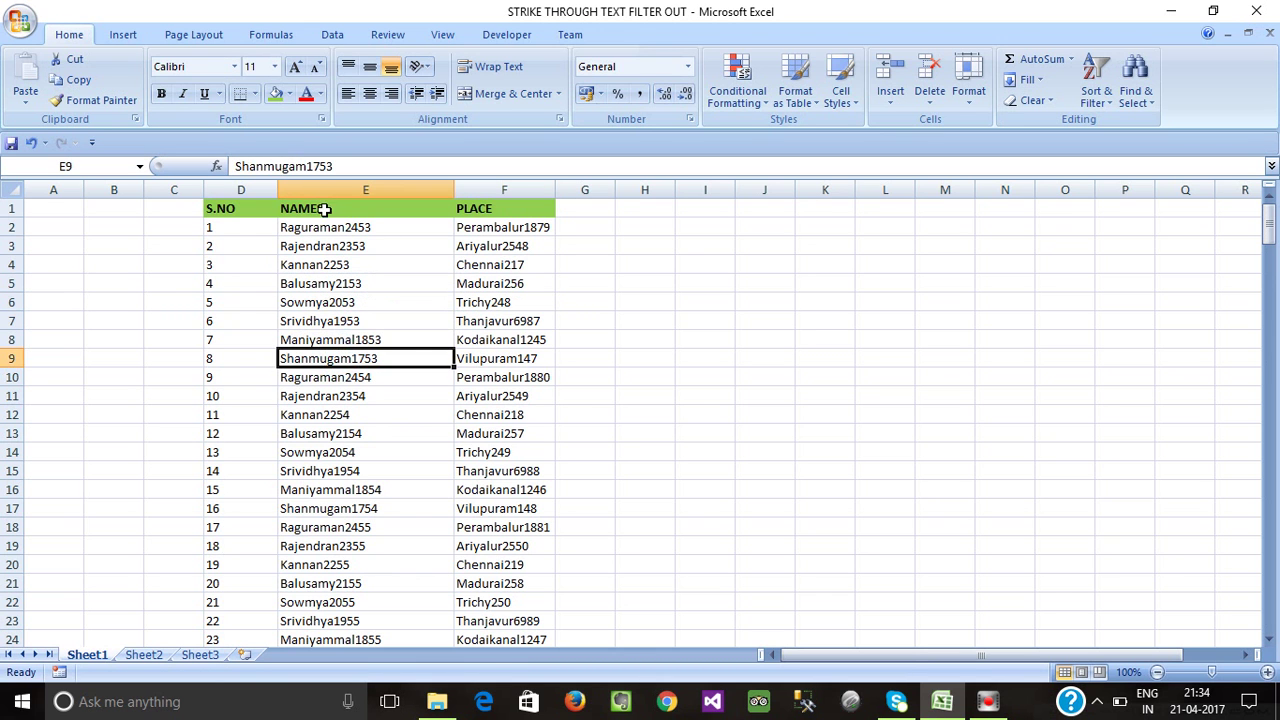
left_click(254, 189)
left_click(331, 189)
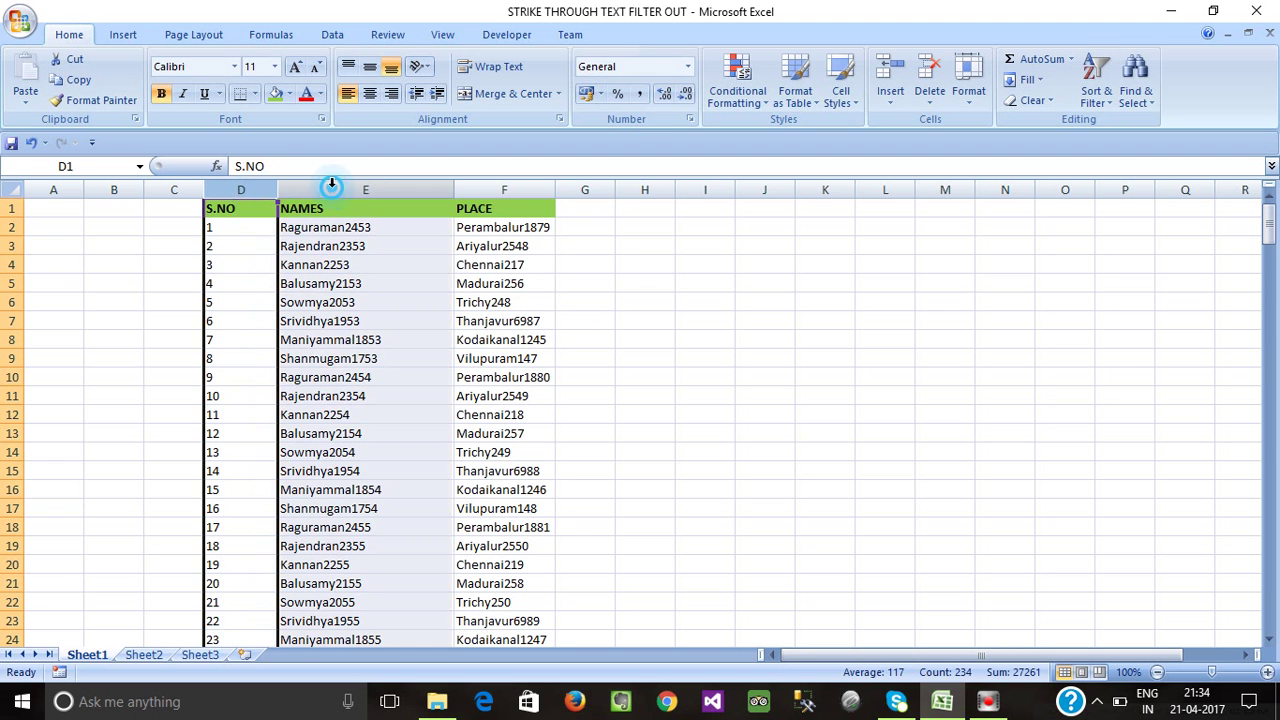
left_click(468, 189)
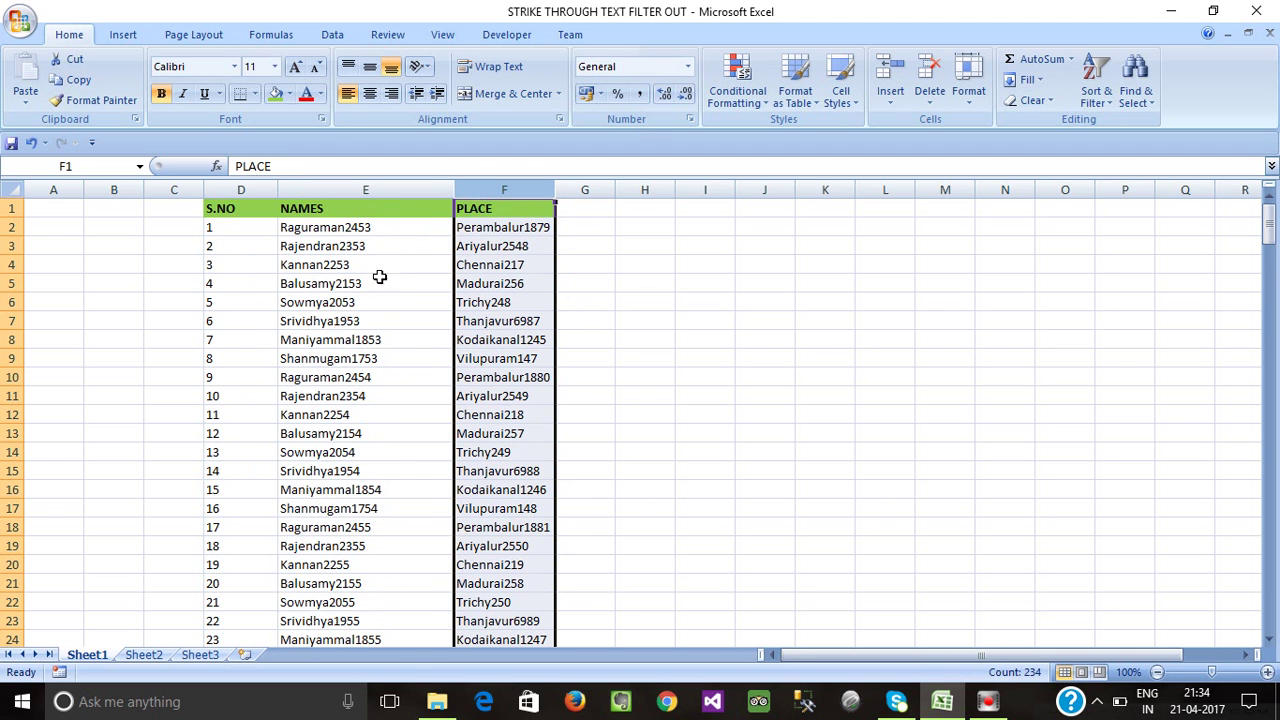
Scroll down and back up through the name/place list to review its entries
scroll(358, 286, "down", 11)
scroll(358, 286, "down", 6)
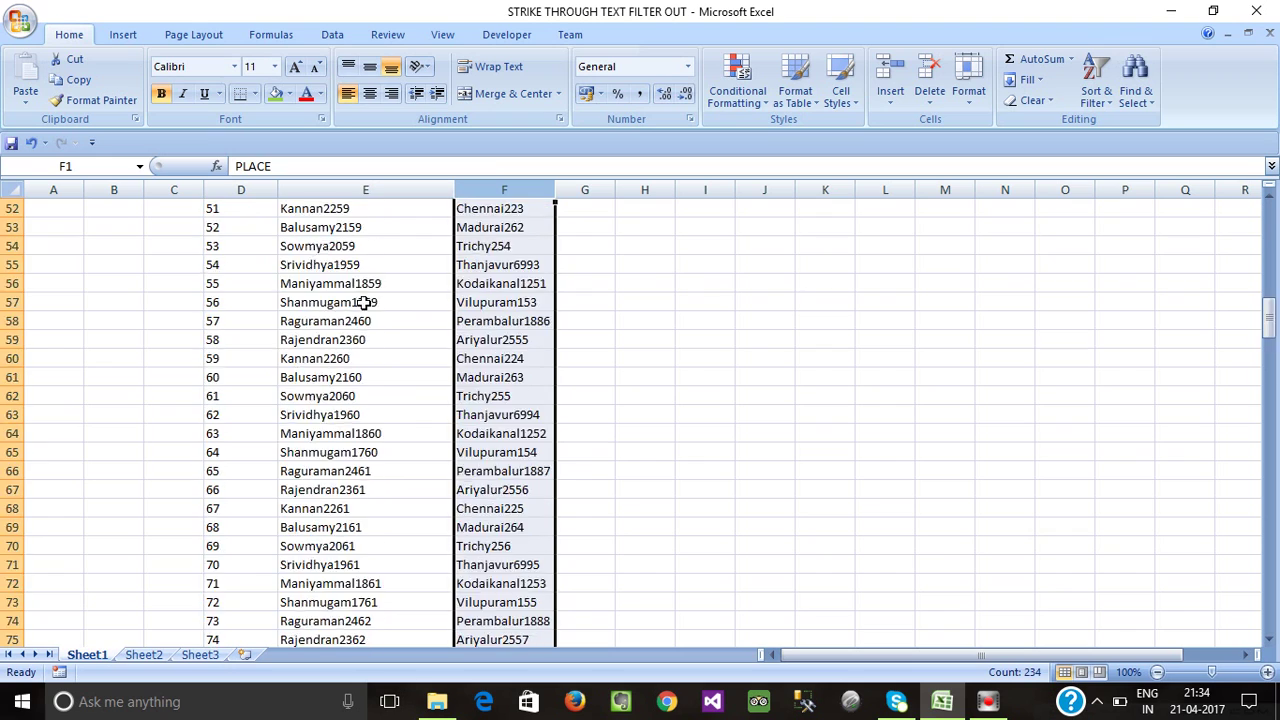
scroll(360, 295, "down", 14)
scroll(365, 311, "down", 8)
scroll(365, 311, "down", 6)
scroll(365, 311, "down", 11)
scroll(365, 311, "down", 13)
scroll(365, 311, "down", 4)
scroll(366, 311, "up", 8)
scroll(366, 311, "up", 9)
scroll(366, 311, "up", 14)
scroll(368, 309, "up", 13)
scroll(367, 309, "up", 12)
scroll(367, 309, "up", 12)
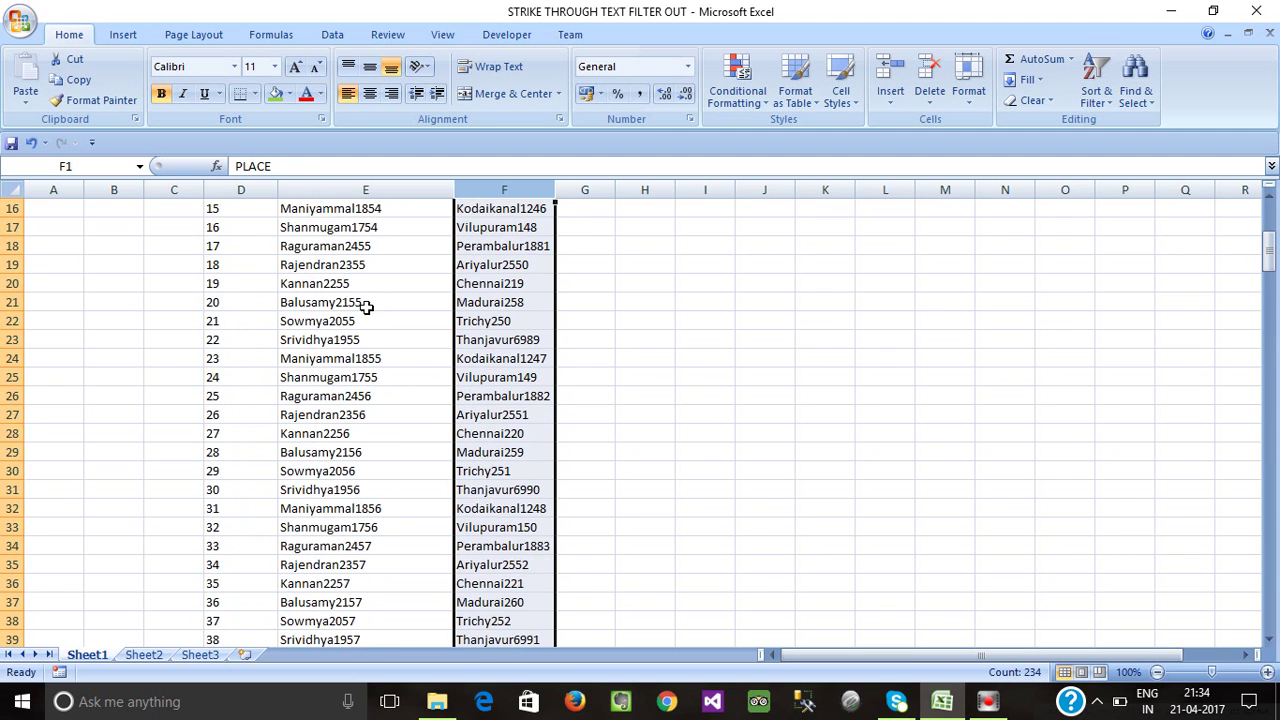
scroll(366, 306, "up", 5)
left_click(344, 301)
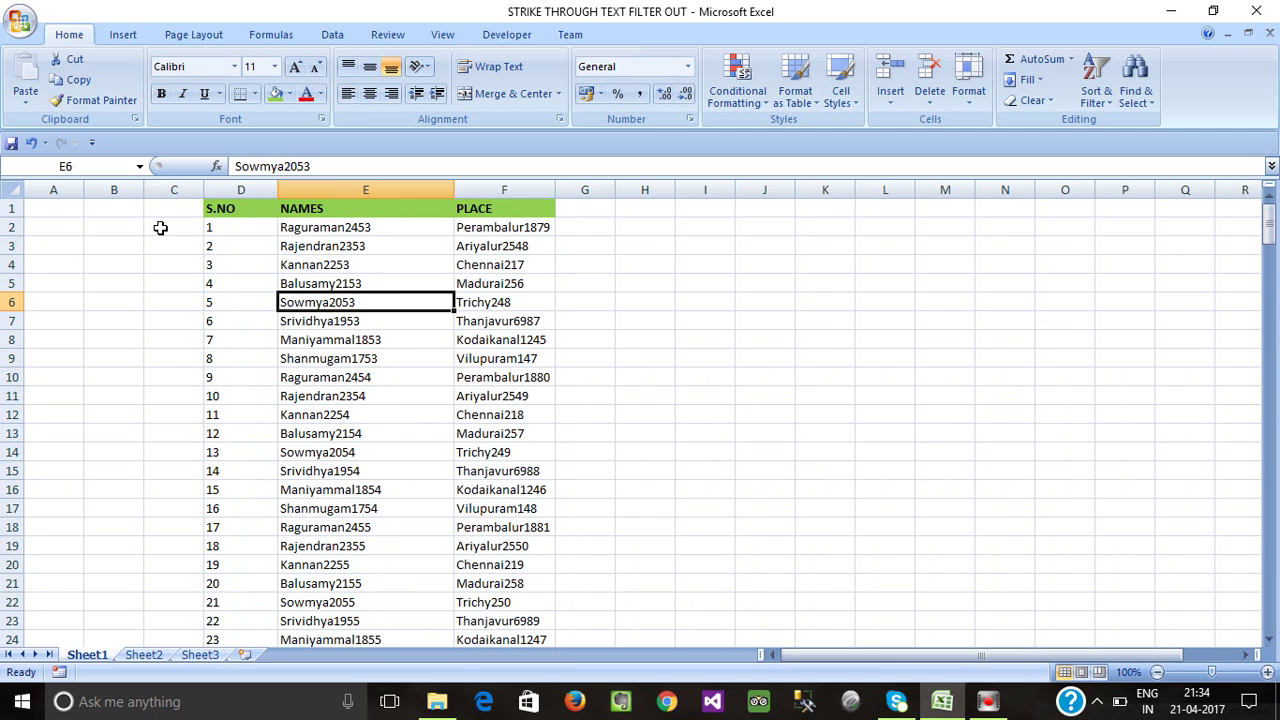
scroll(363, 323, "down", 3)
scroll(366, 325, "down", 2)
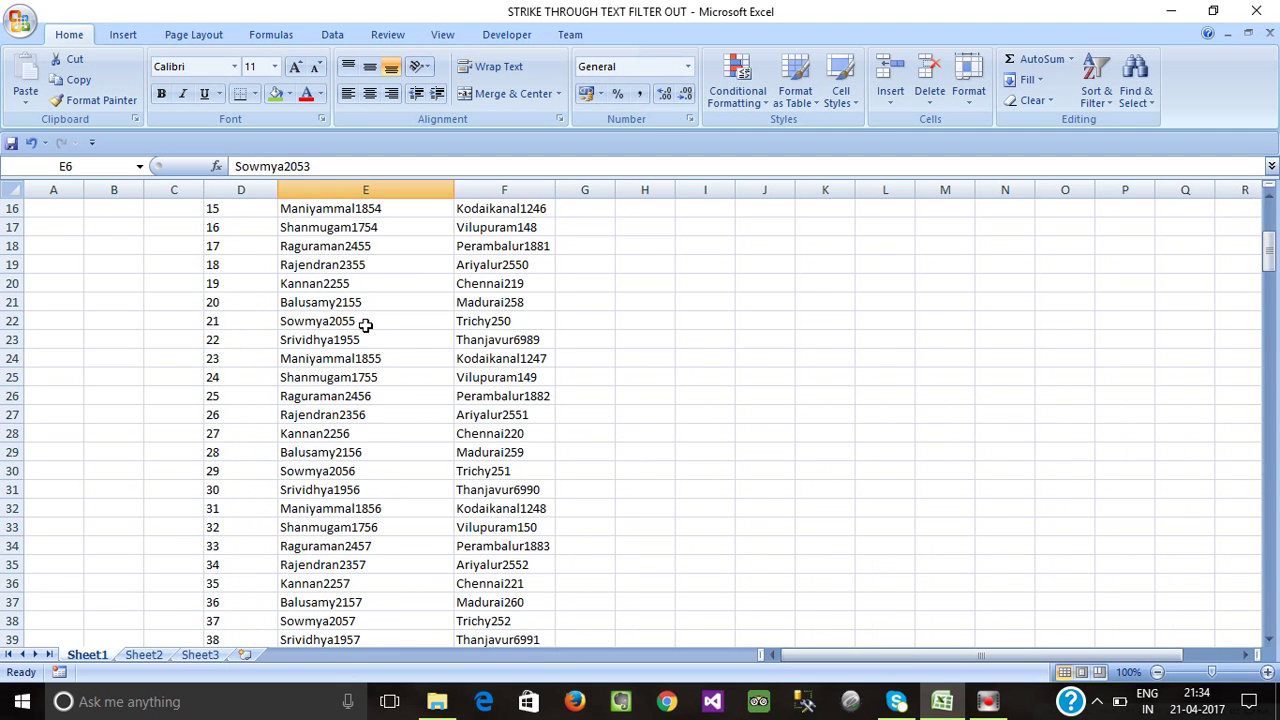
scroll(367, 325, "up", 5)
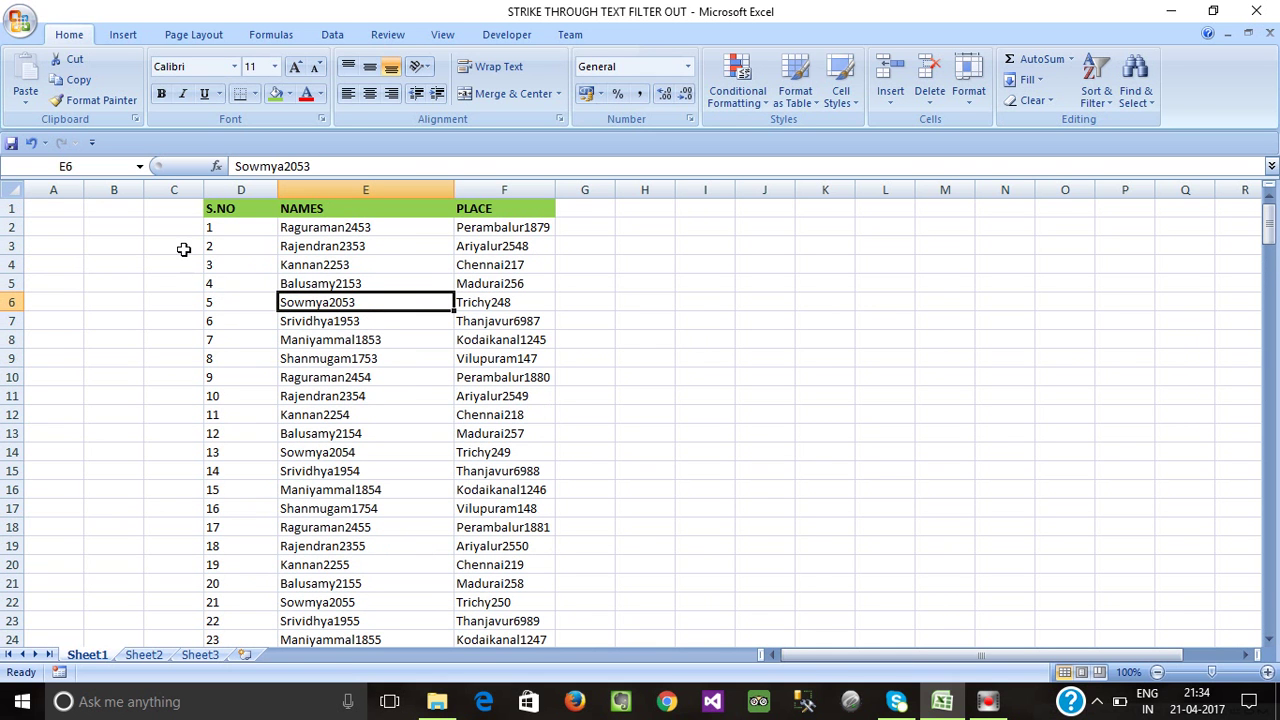
scroll(343, 277, "down", 5)
scroll(343, 283, "up", 5)
scroll(337, 255, "down", 2)
scroll(334, 250, "up", 2)
Freeze panes at row 2 so the S.NO, NAMES, PLACE header stays visible
left_click(11, 227)
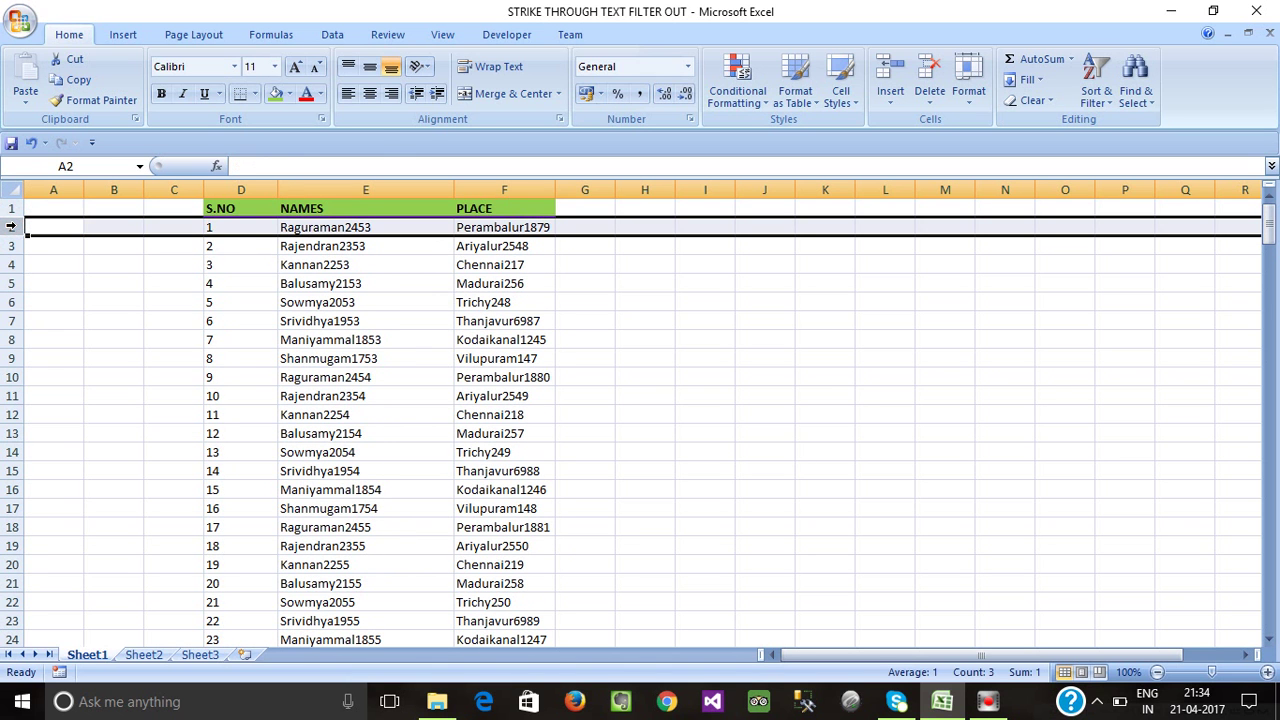
left_click(442, 34)
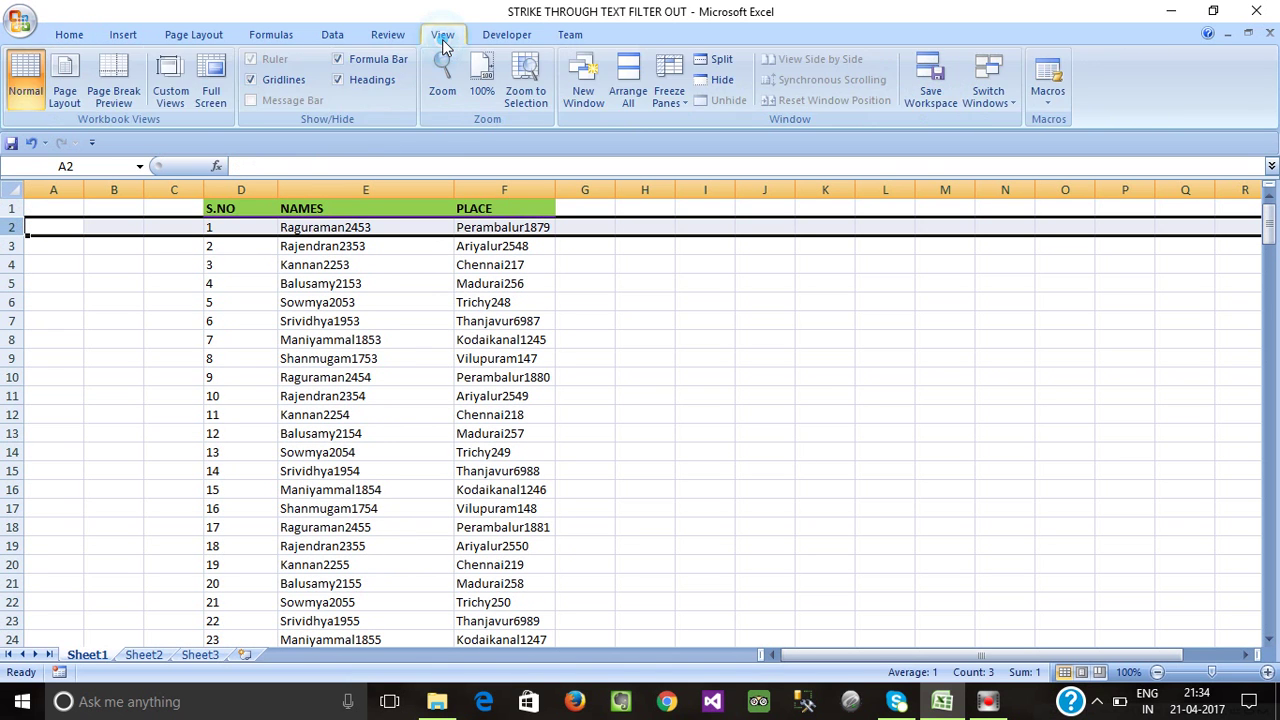
left_click(662, 90)
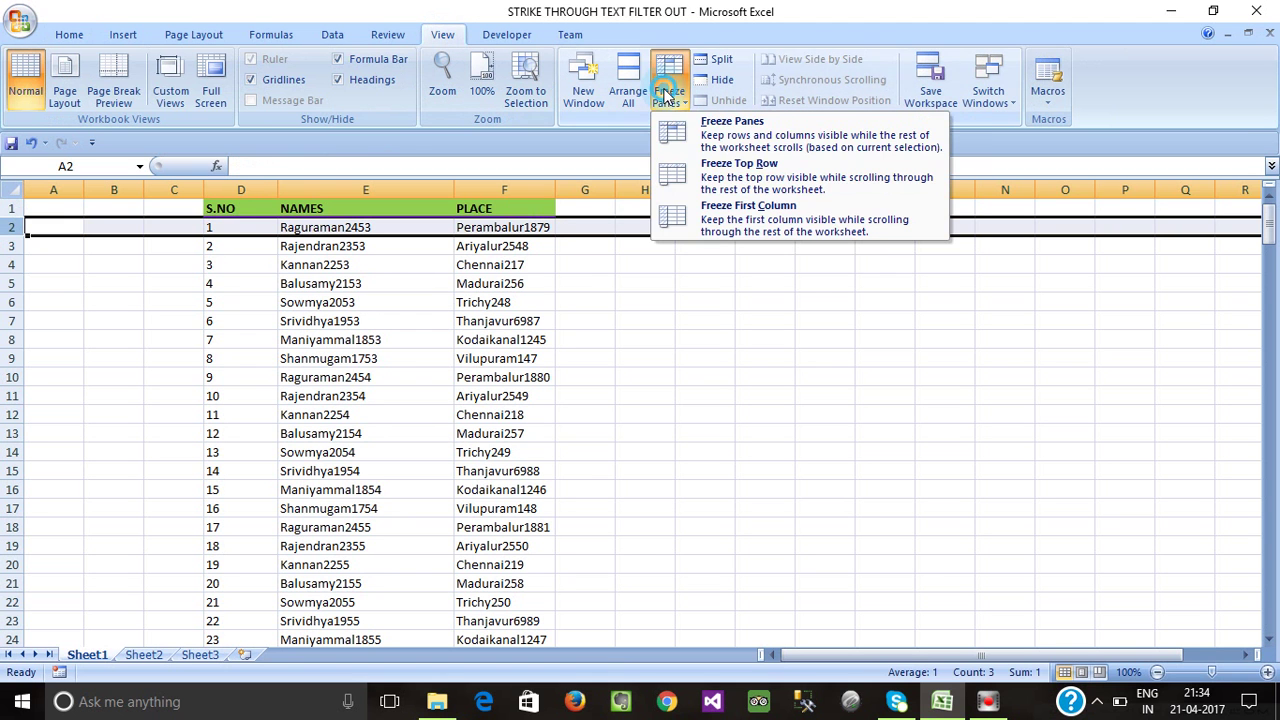
left_click(705, 130)
left_click_drag(259, 356, 259, 342)
scroll(337, 300, "down", 15)
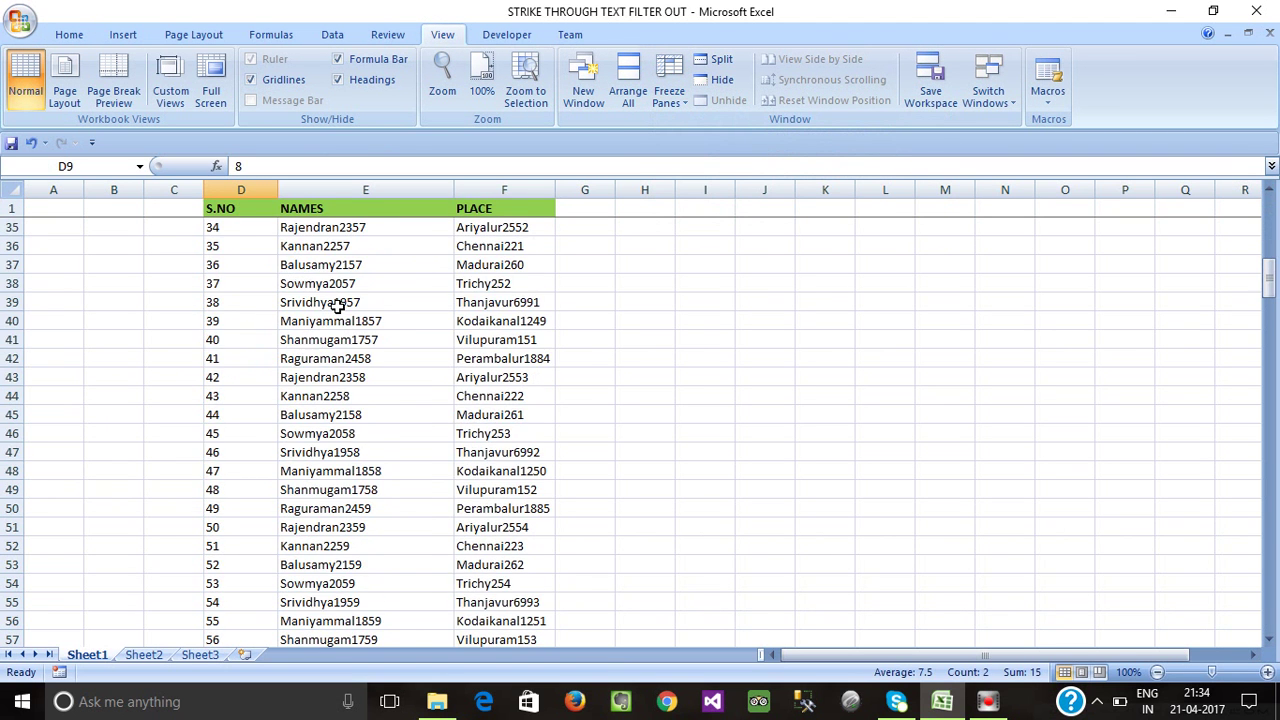
scroll(337, 302, "up", 7)
scroll(337, 302, "up", 8)
scroll(338, 300, "up", 1)
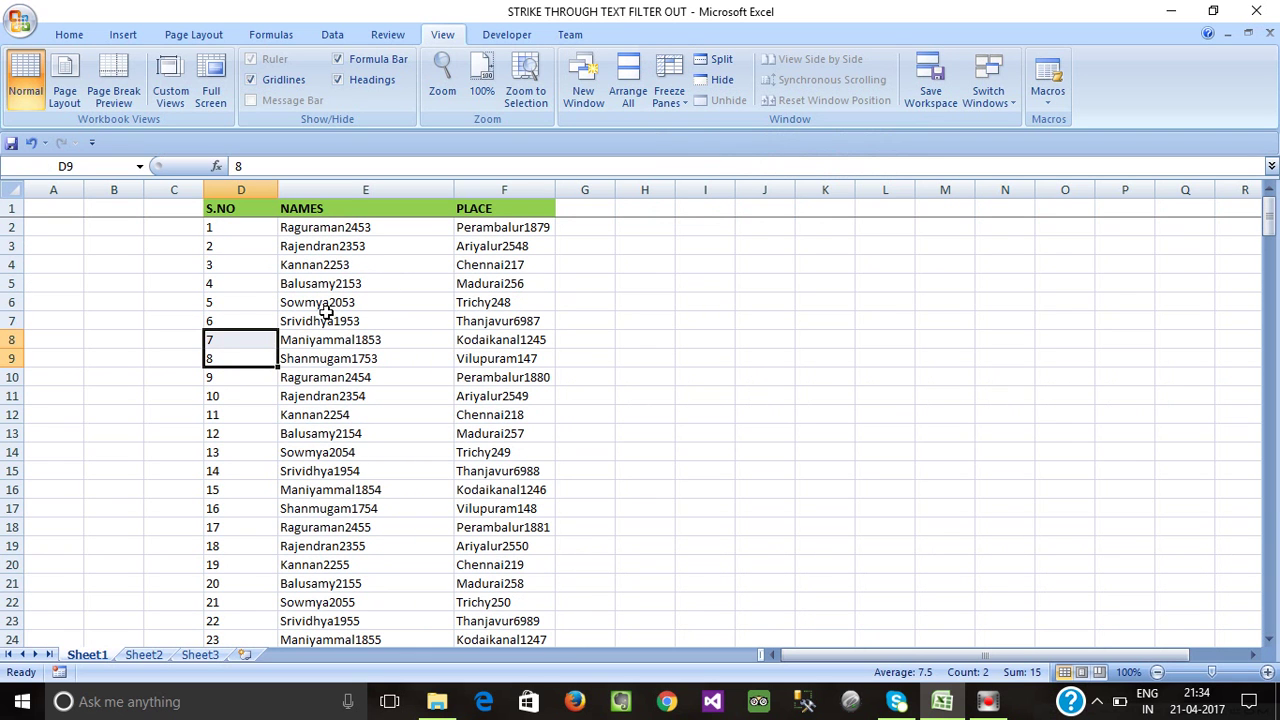
left_click(338, 296)
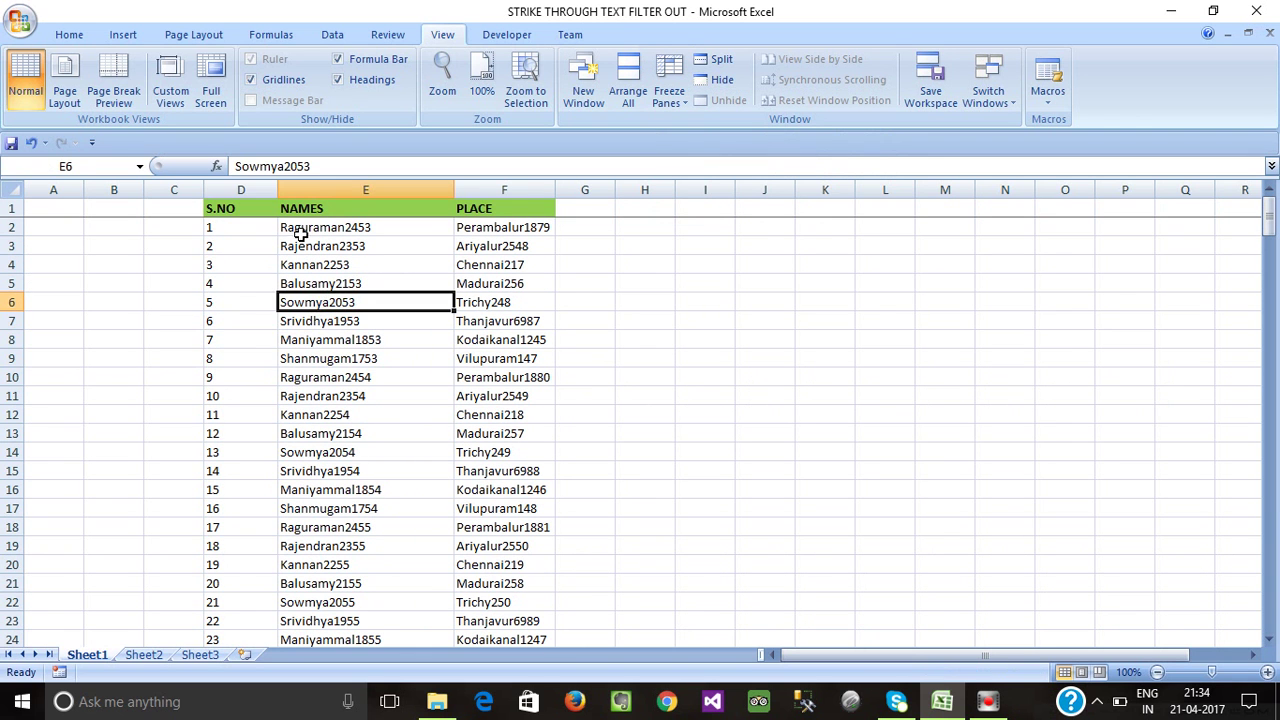
Open Format Cells from the Srividhya1953 shortcut menu, then close it unchanged
left_click(326, 342)
right_click(330, 322)
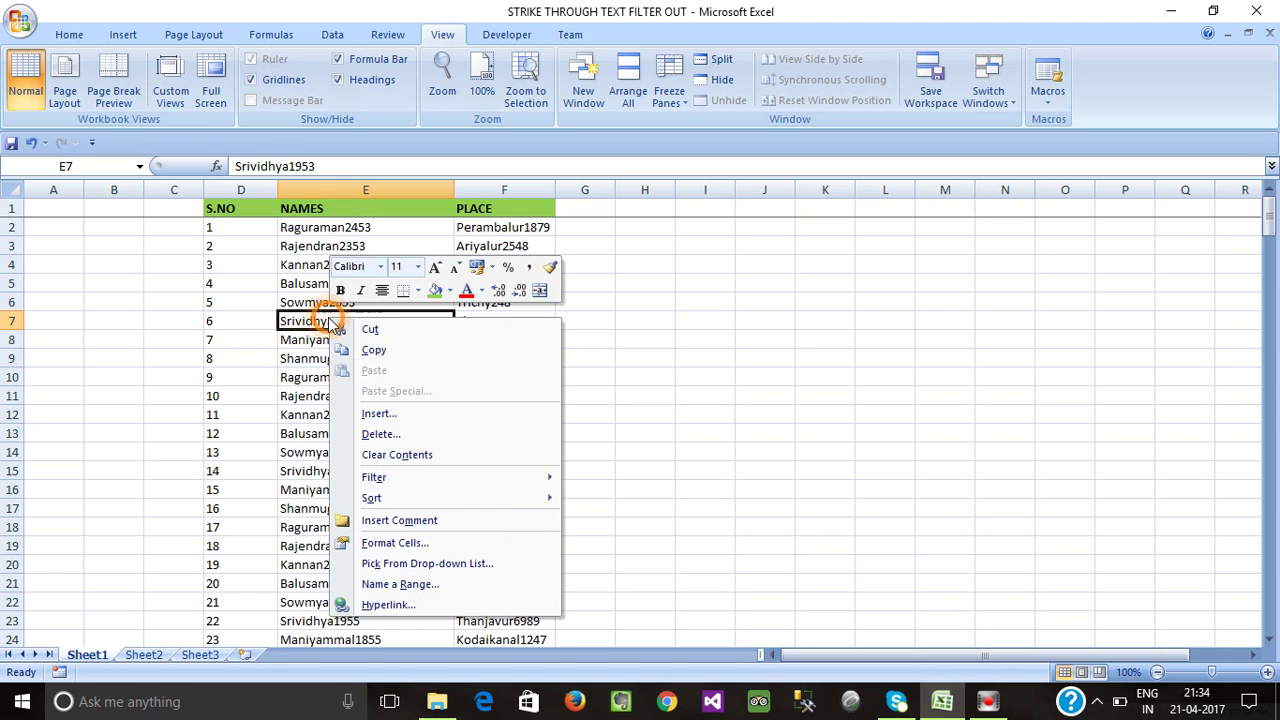
left_click(289, 380)
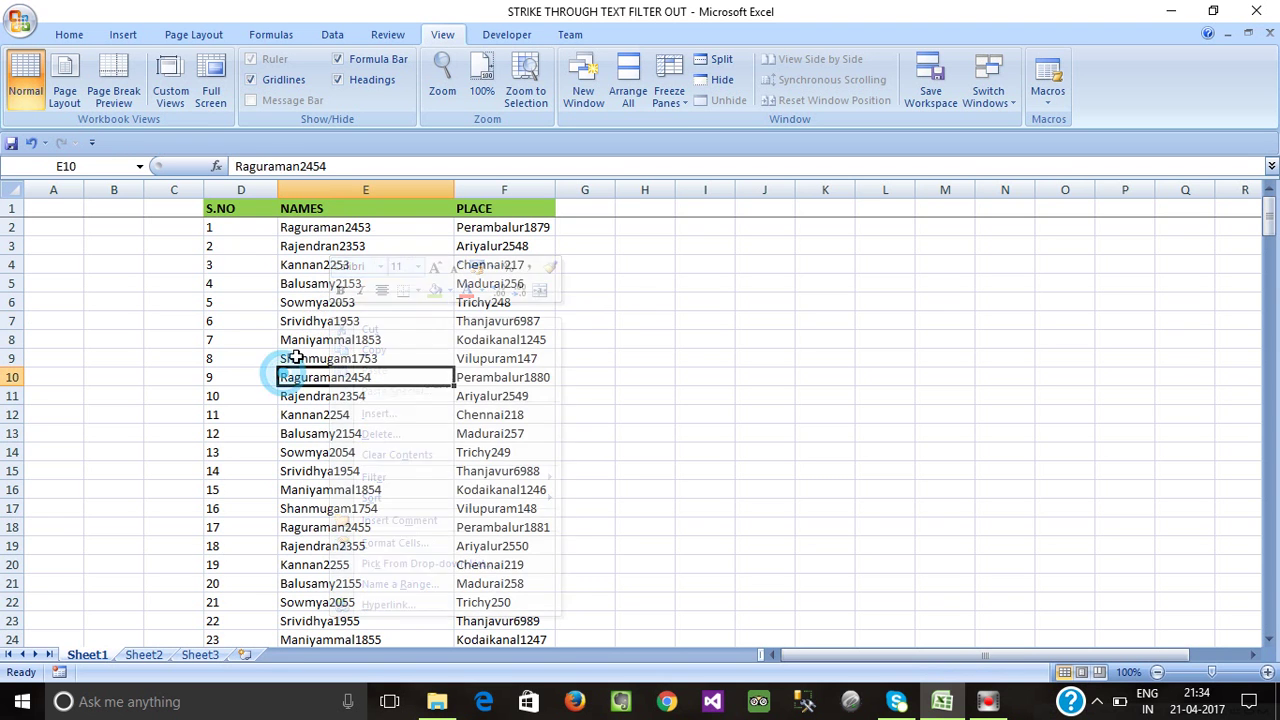
right_click(312, 333)
left_click(353, 556)
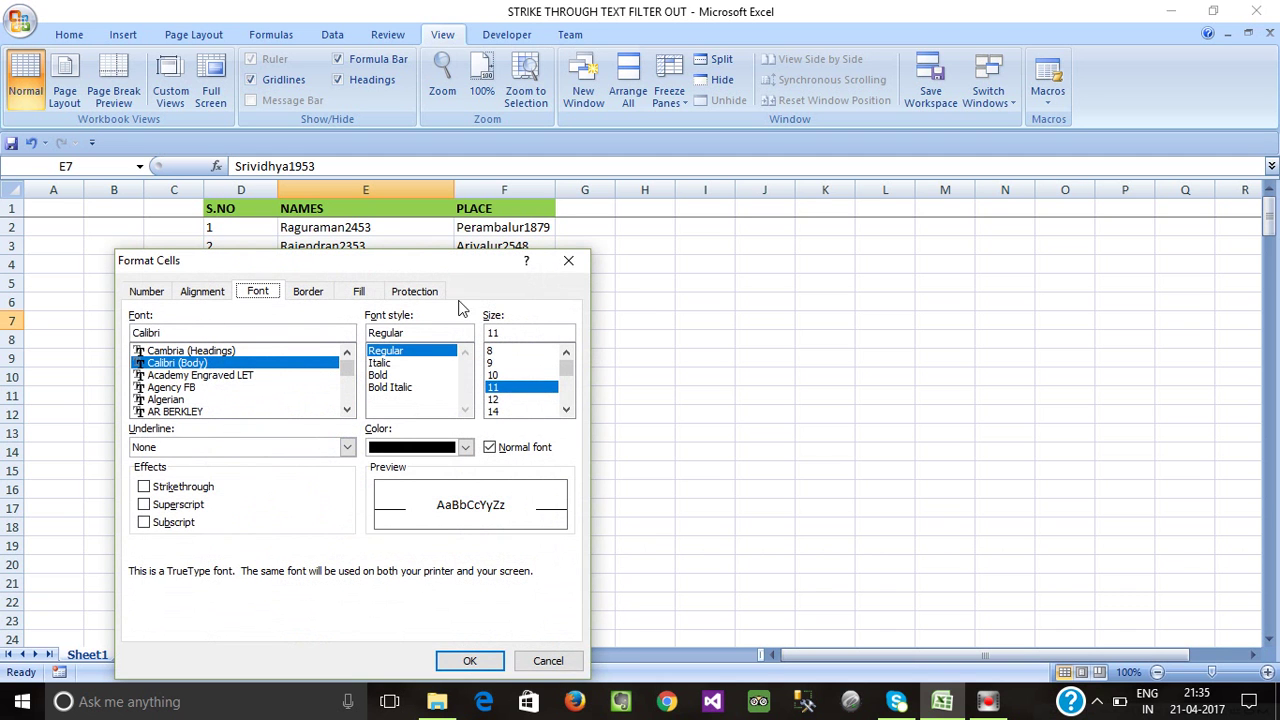
left_click(571, 266)
left_click(570, 265)
Apply the Strikethrough font effect to Kannan2254 in E12 via Format Cells (Ctrl+1)
left_click(397, 412)
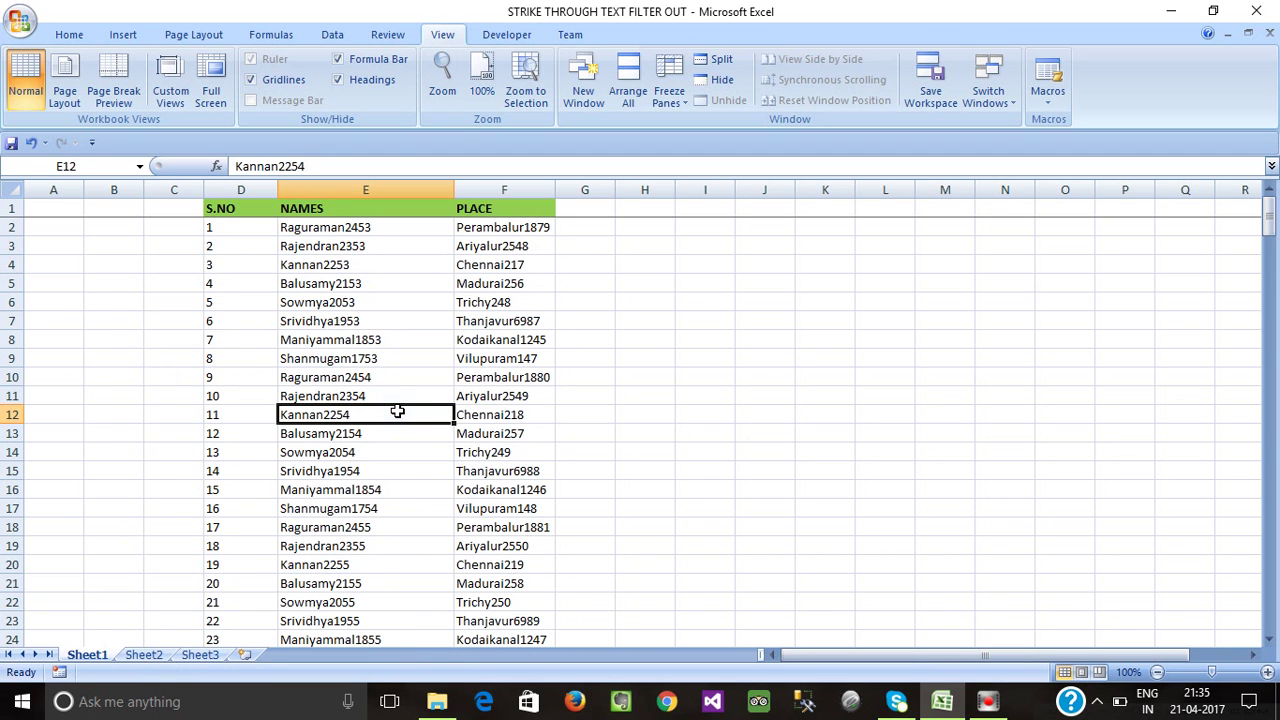
key("ctrl+1")
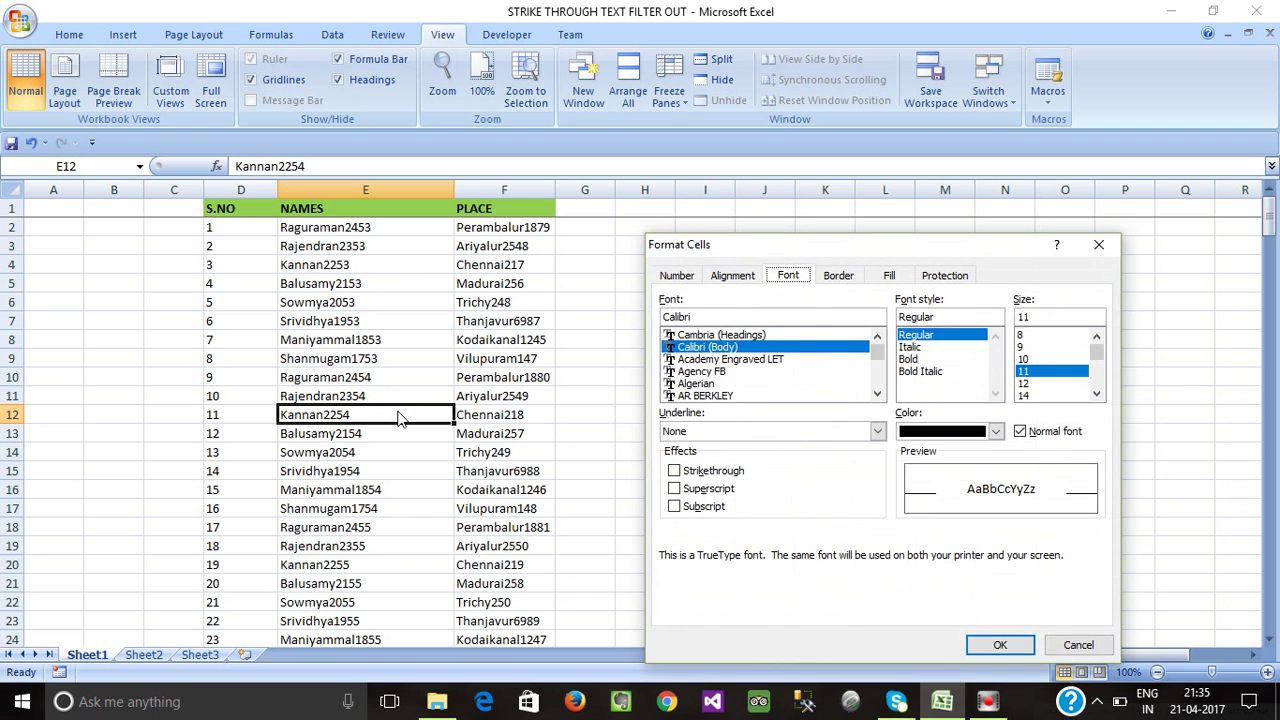
left_click(732, 276)
left_click(675, 275)
left_click(732, 276)
left_click(788, 276)
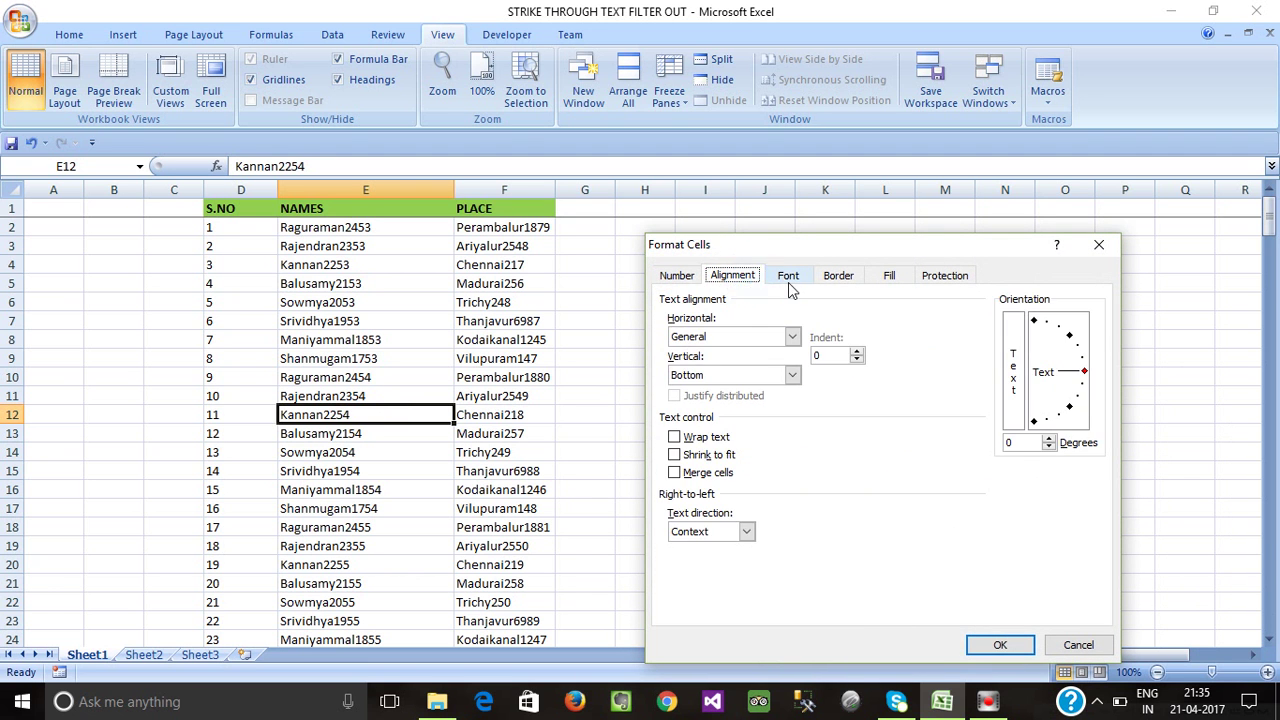
left_click(675, 472)
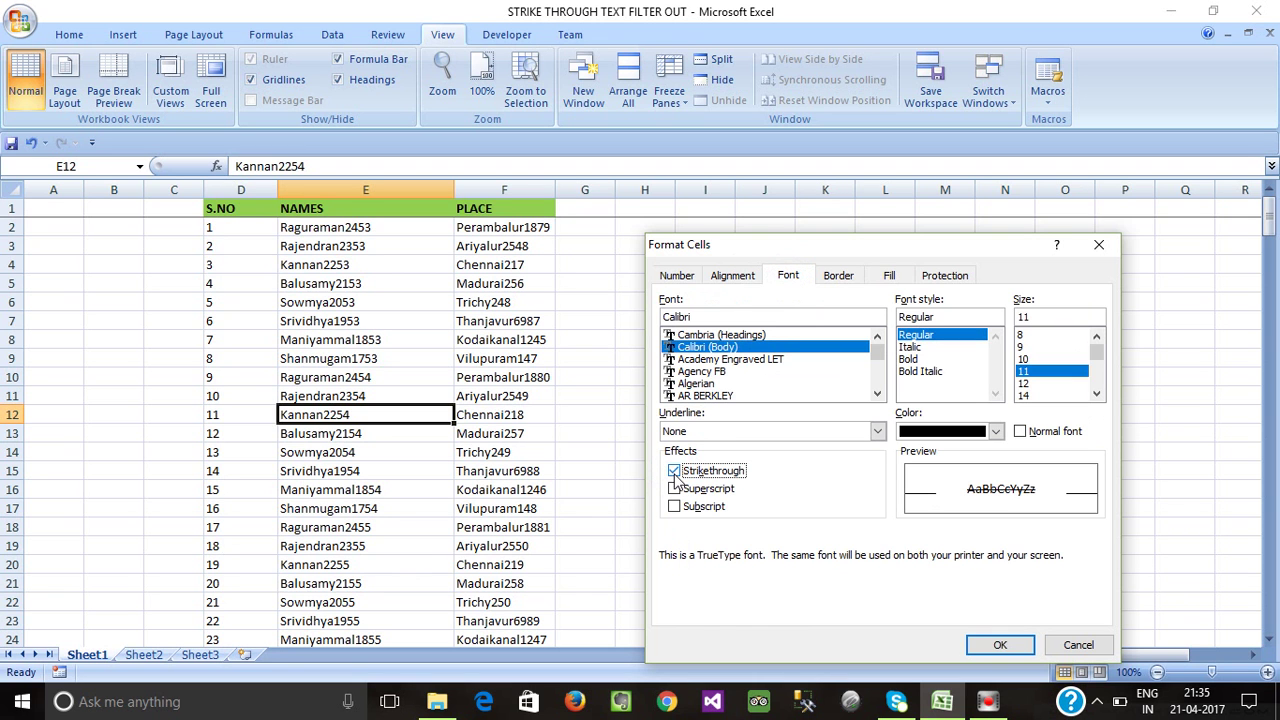
left_click(1000, 645)
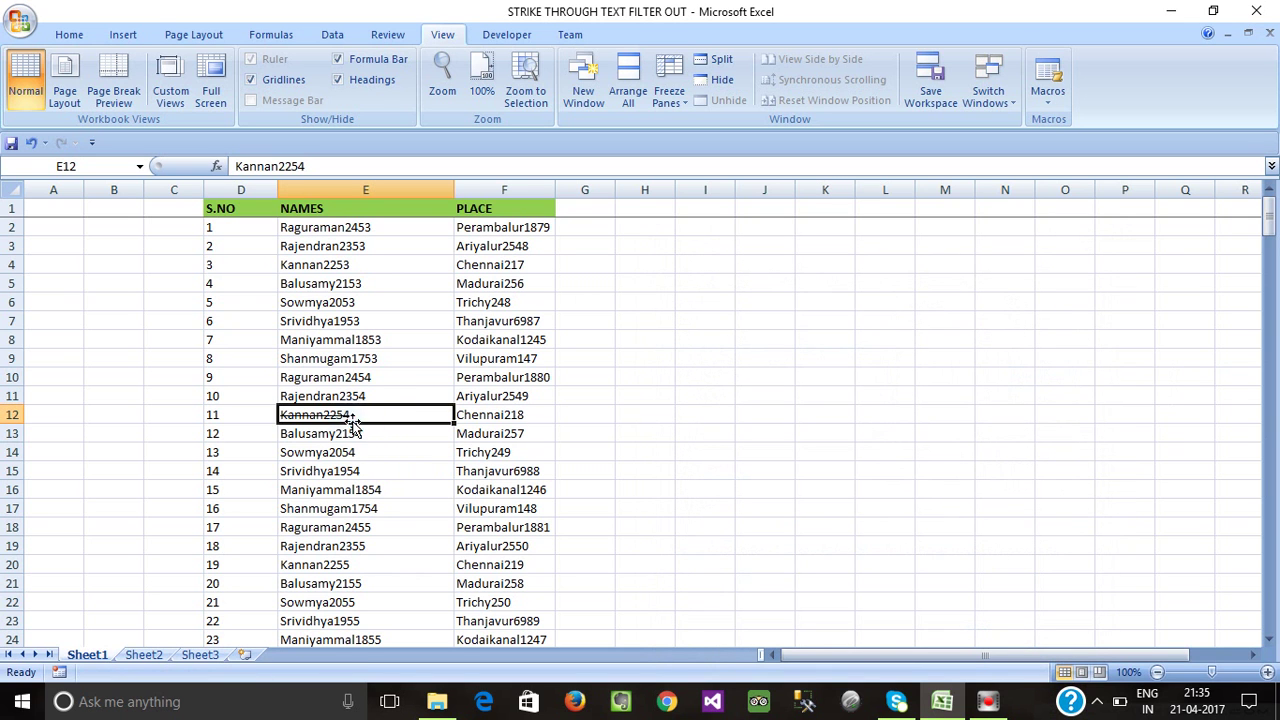
Strike through Sowmya2054 and Maniyammal1854 in the NAMES column
left_click(352, 430)
left_click(350, 414)
left_click(343, 437)
left_click(340, 414)
left_click(337, 452)
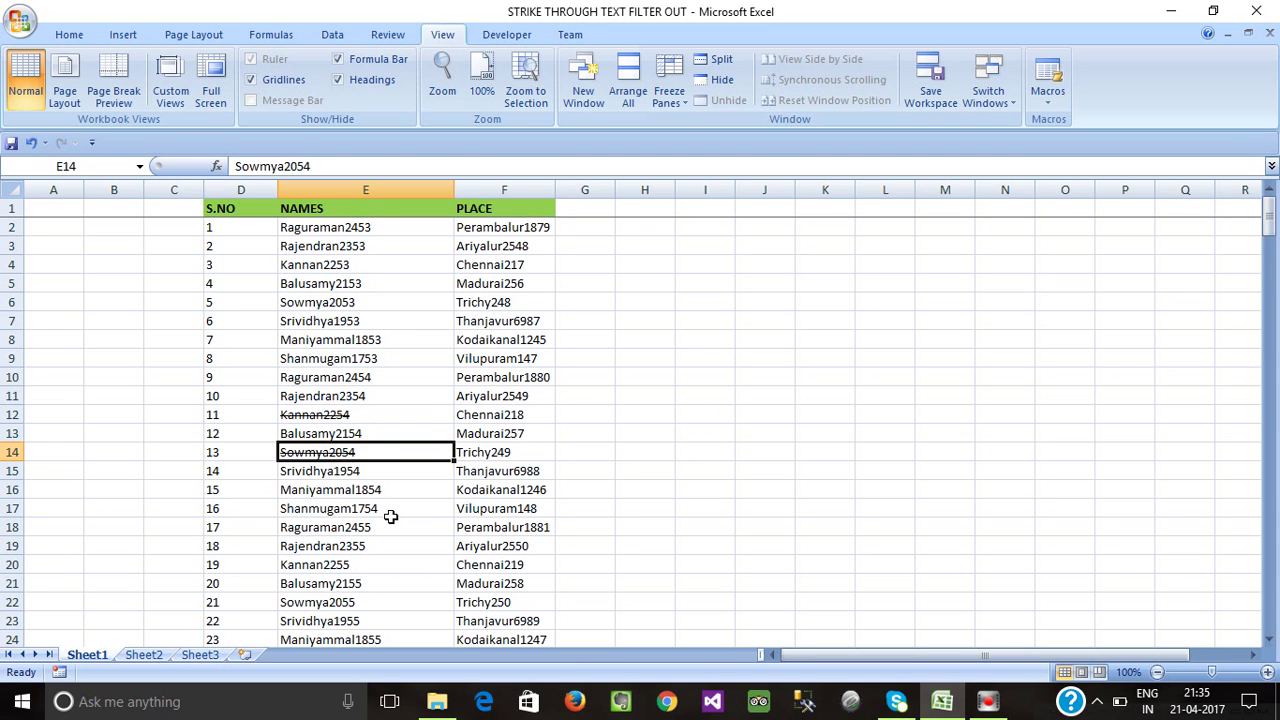
left_click(331, 513)
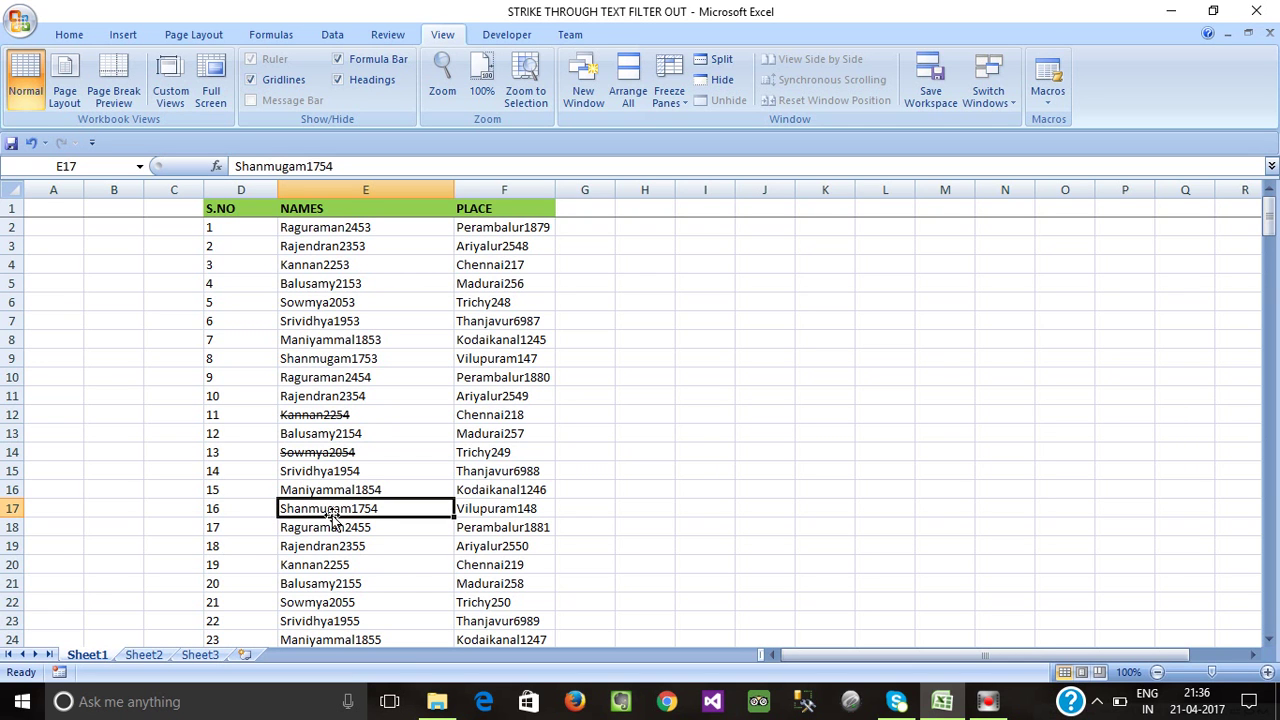
left_click(333, 490)
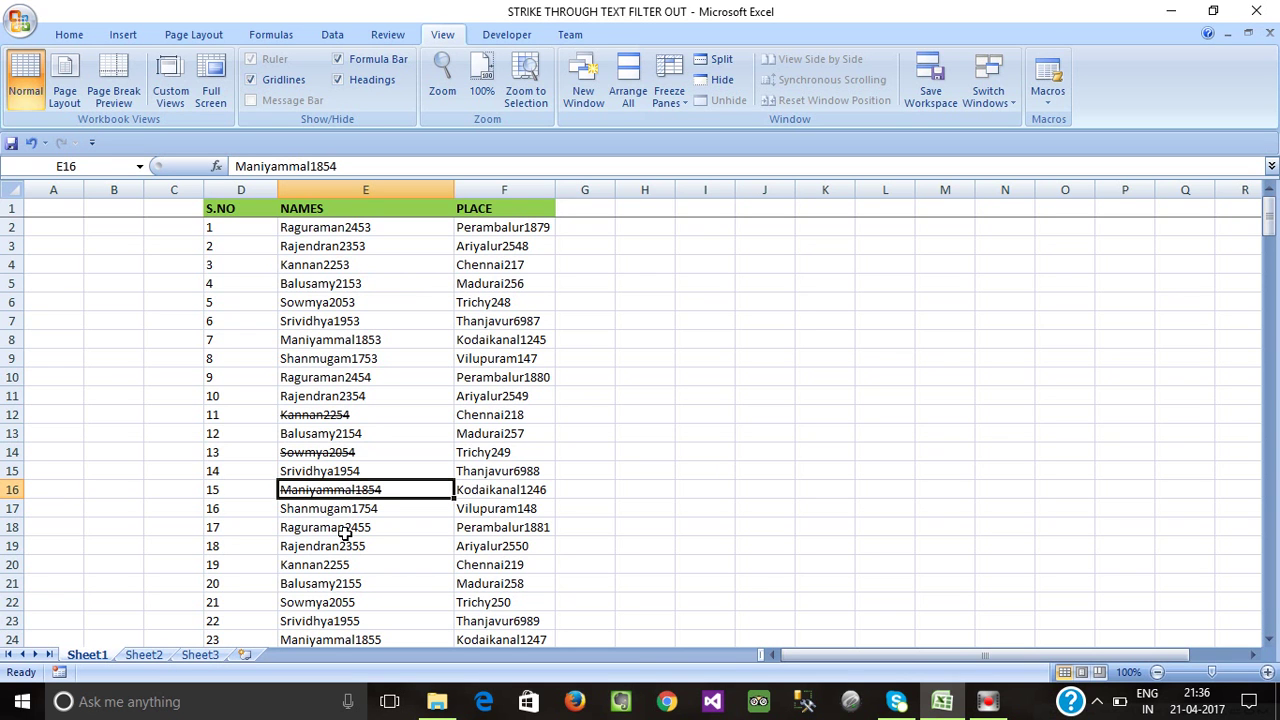
Strike through Maniyammal1855, Raguraman2457, Maniyammal1857, Balusamy2158 and Raguraman2459 with Ctrl+5
key("Down")
key("Down")
key("Down")
key("Down")
key("Down")
key("Down")
key("Down")
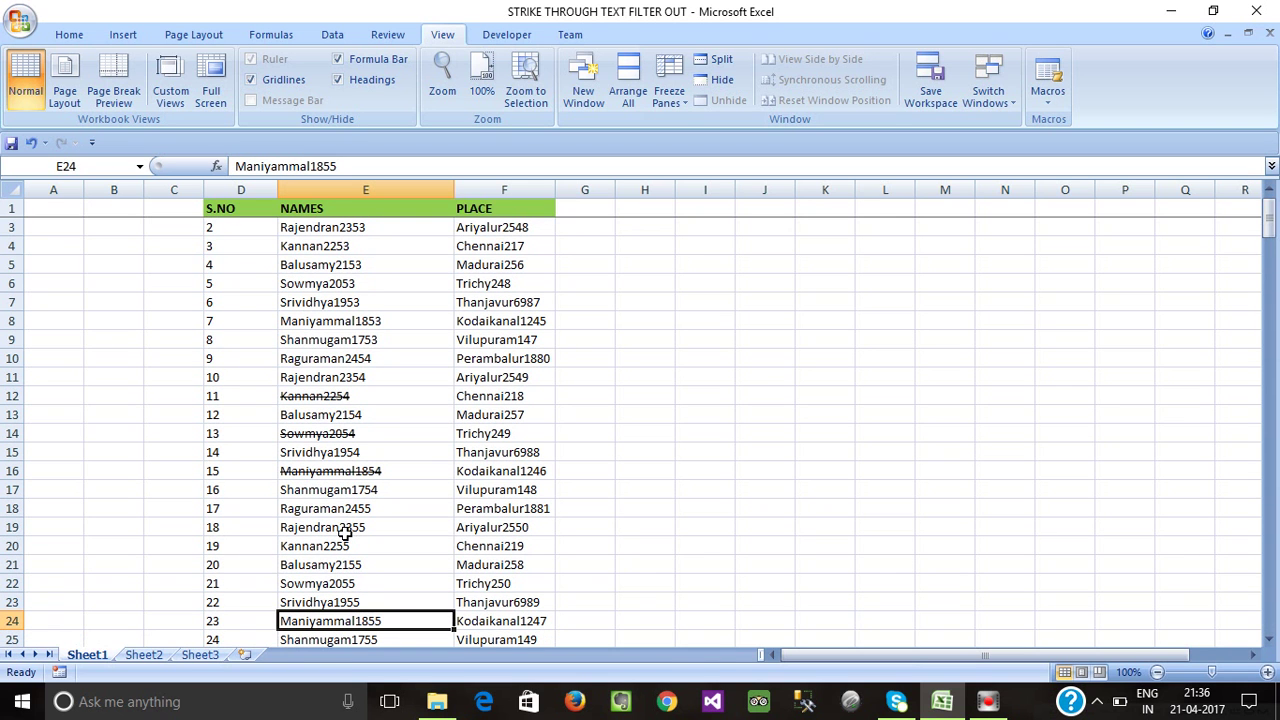
key("ctrl+5")
key("Down")
key("Down")
key("Down")
key("Down")
key("Down")
key("Down")
key("Down")
key("Down")
key("Down")
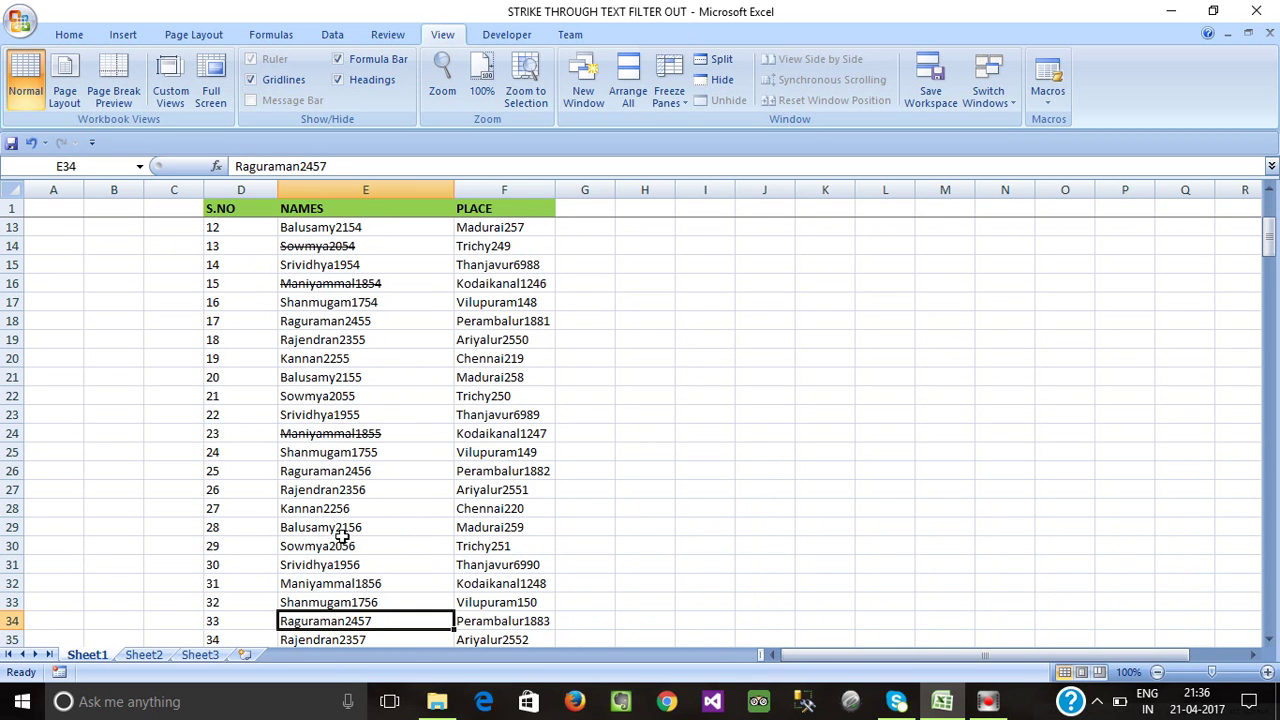
key("ctrl+5")
key("Down")
key("Down")
key("Down")
key("Down")
key("Down")
key("ctrl+5")
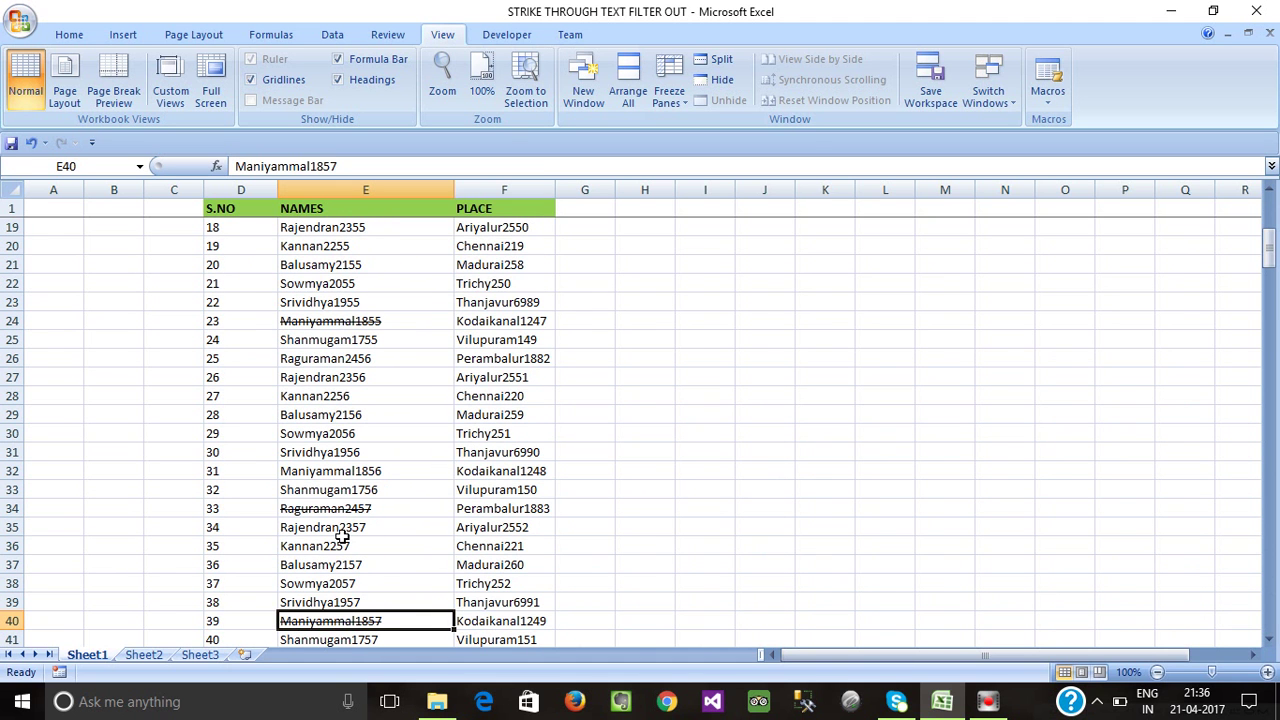
key("Down")
key("Down")
key("Down")
key("Down")
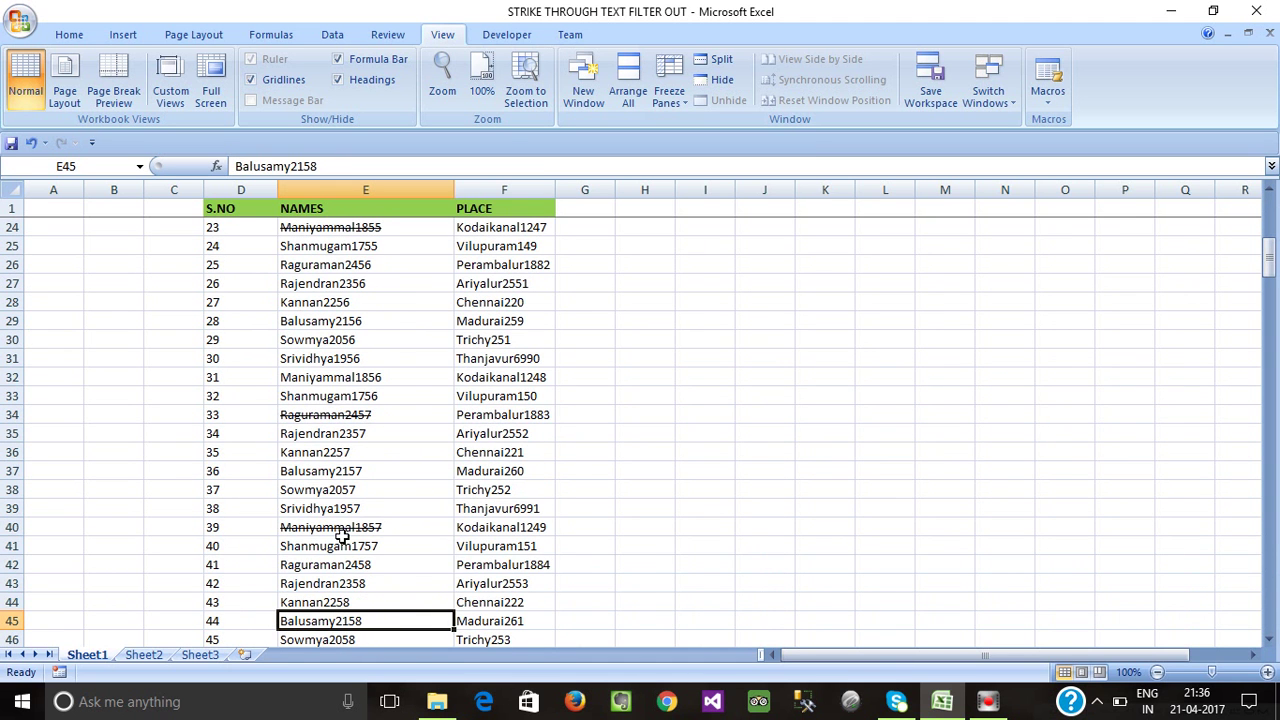
key("ctrl+5")
key("Down")
key("Down")
key("Down")
key("Down")
key("Down")
key("ctrl+5")
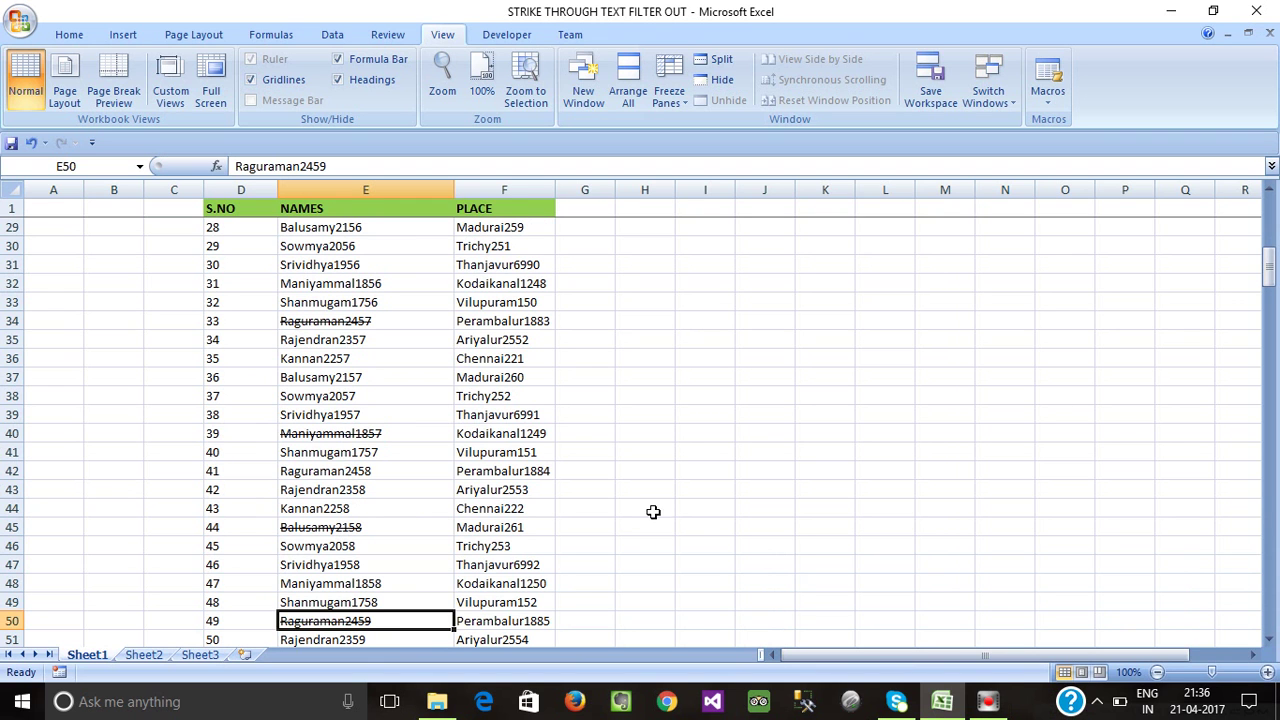
Strike through the place Vilupuram151 and move to Ariyalur2552
left_click(493, 452)
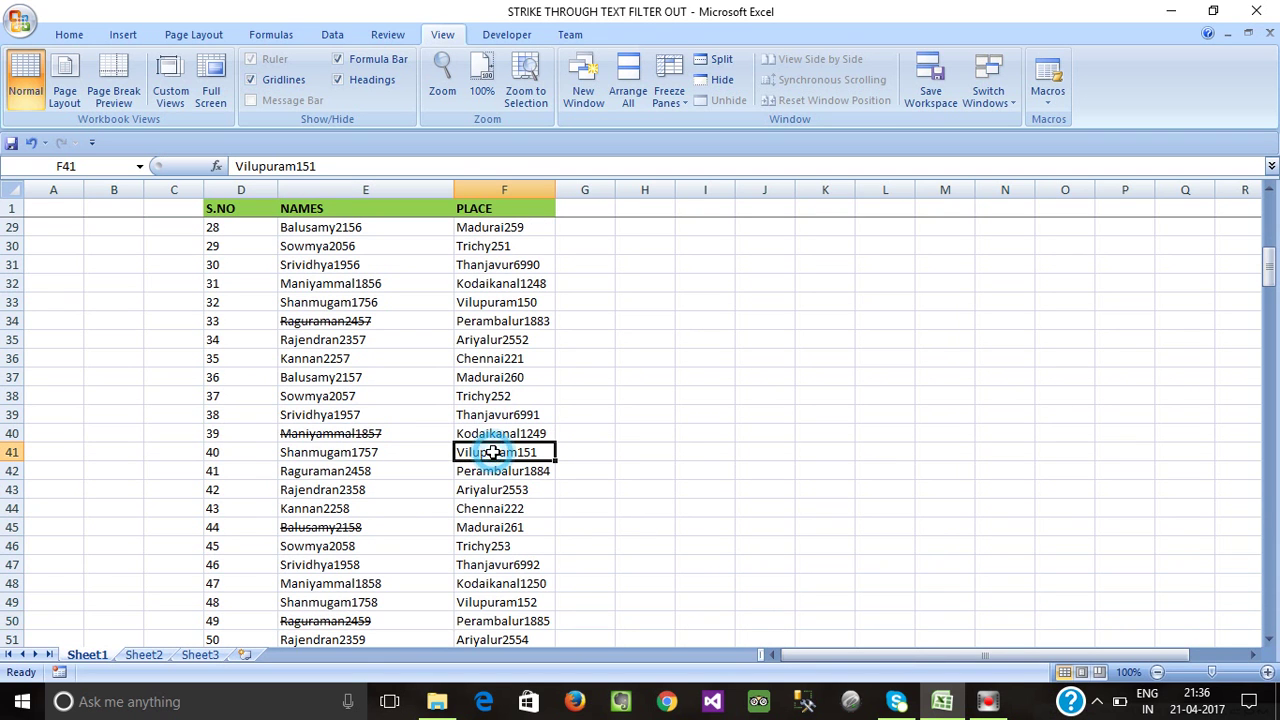
key("ctrl+5")
key("Up")
key("Up")
key("Up")
key("Up")
key("Up")
key("Up")
key("Up")
key("Up")
key("Up")
key("Up")
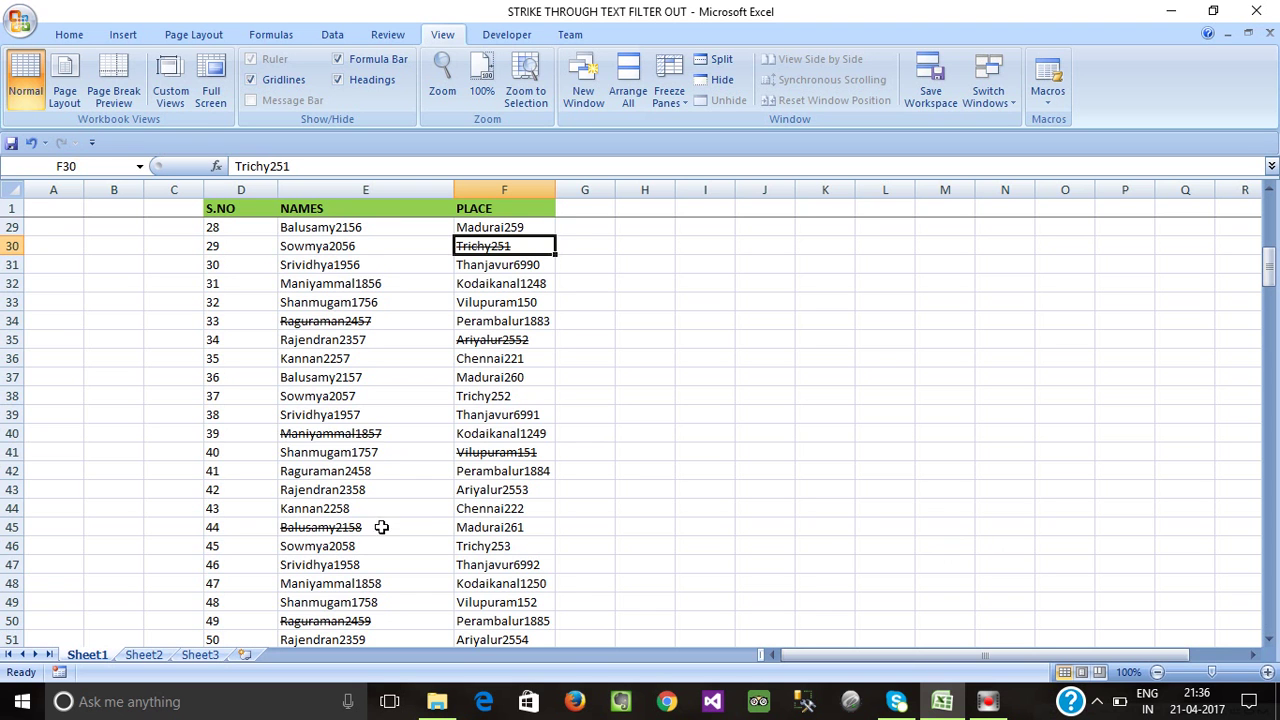
scroll(277, 500, "down", 2)
Copy struck-through Raguraman2459 from E50 into E66:E110
left_click(327, 506)
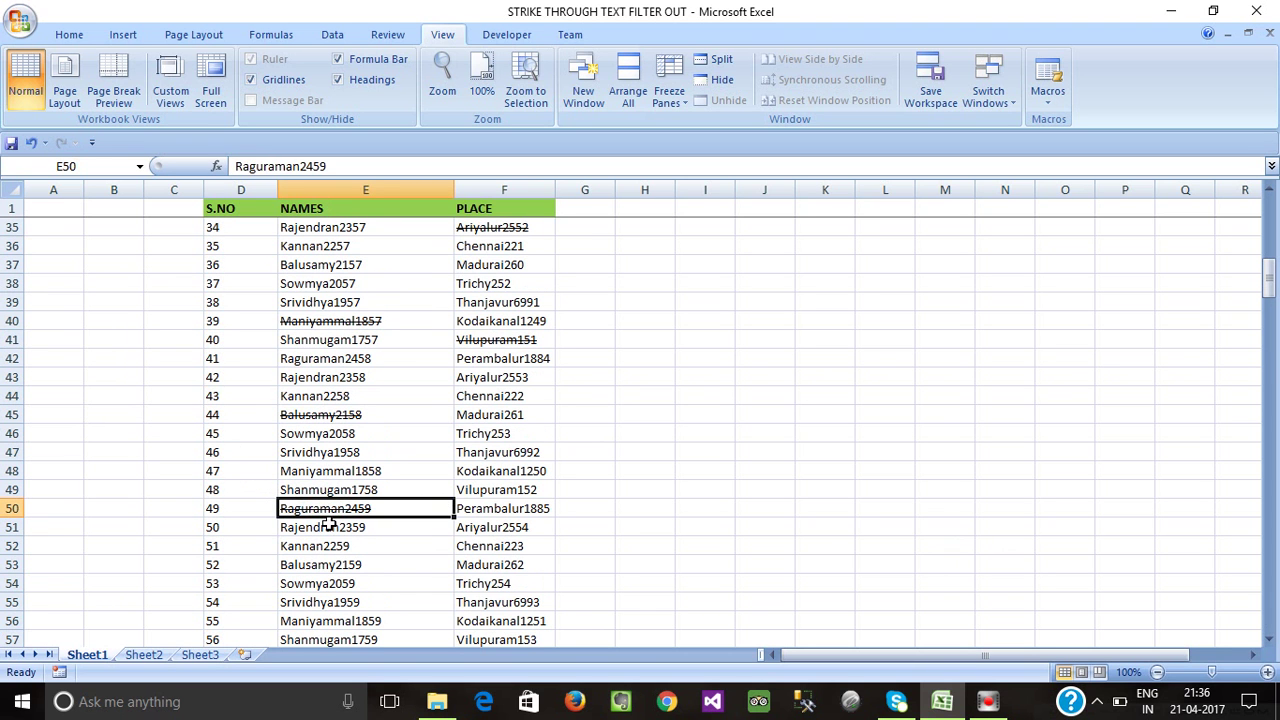
key("ctrl+c")
scroll(318, 570, "down", 6)
left_click(336, 474)
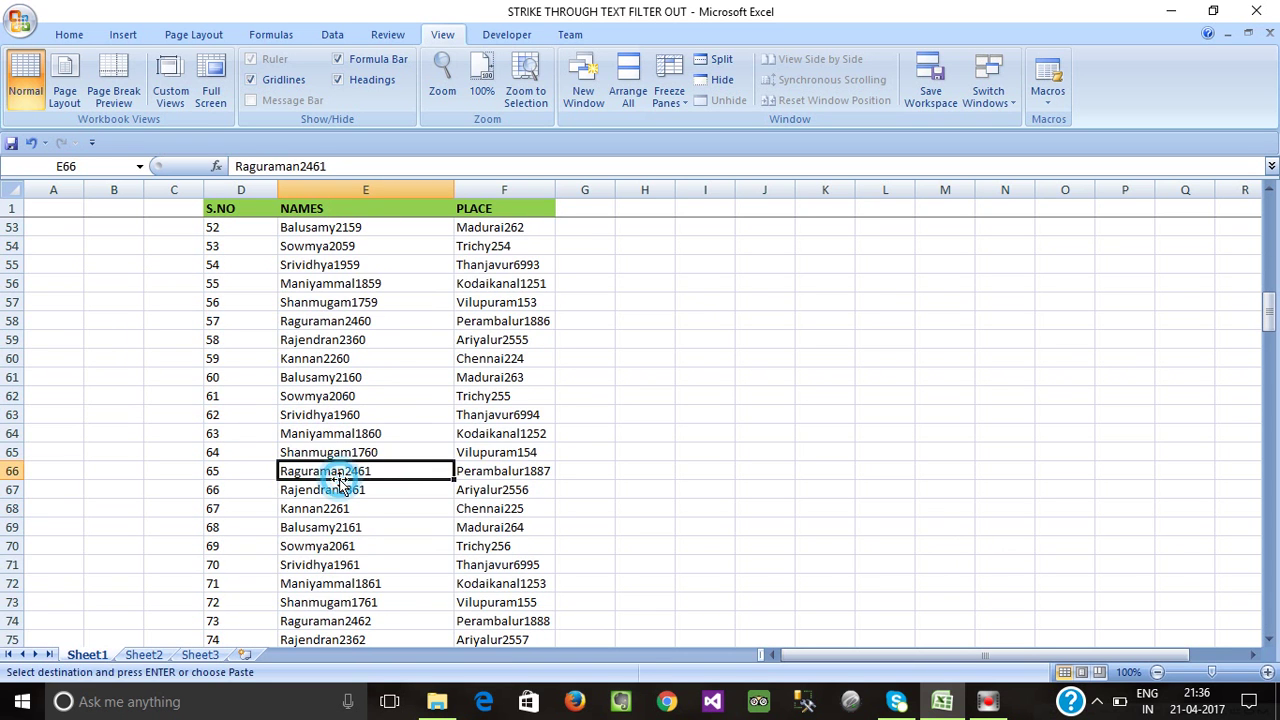
key("ctrl+v")
mouse_move(338, 476)
left_mouse_down()
mouse_move(326, 693)
mouse_move(330, 595)
left_mouse_up()
key("Return")
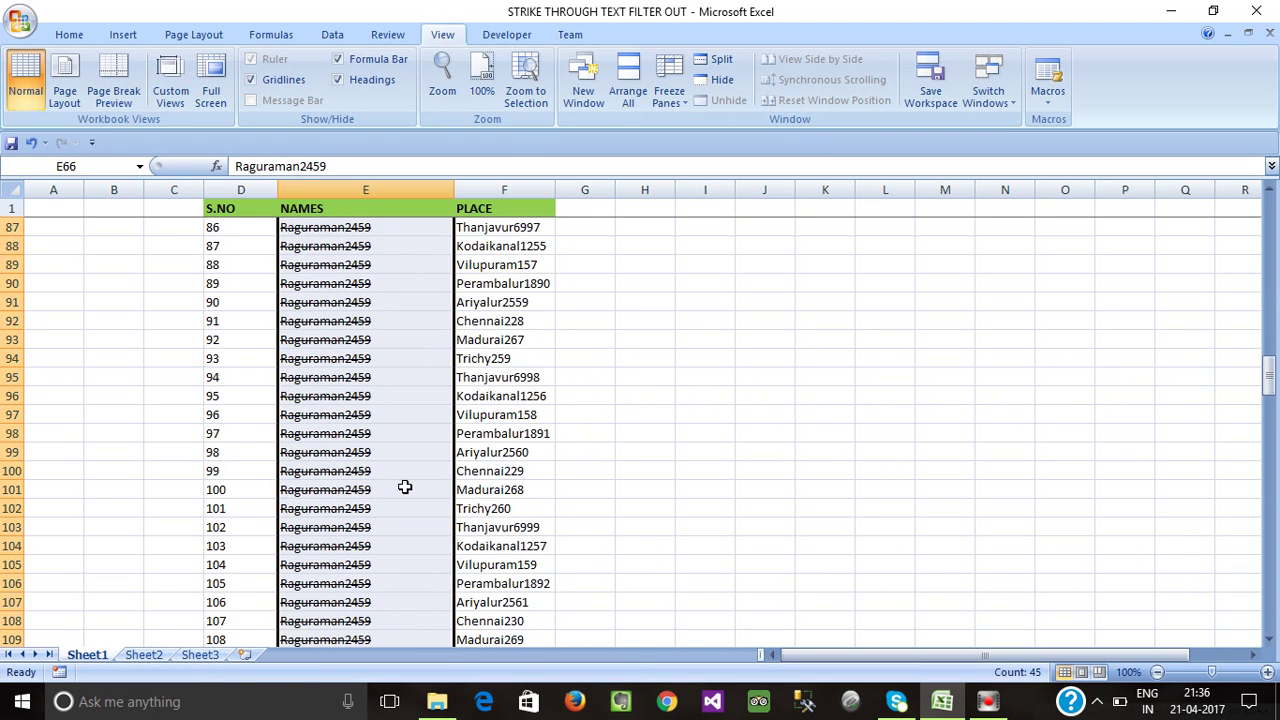
Fill F41:F61 with struck-through Vilupuram151 using Ctrl+D
scroll(404, 487, "up", 11)
scroll(519, 393, "up", 5)
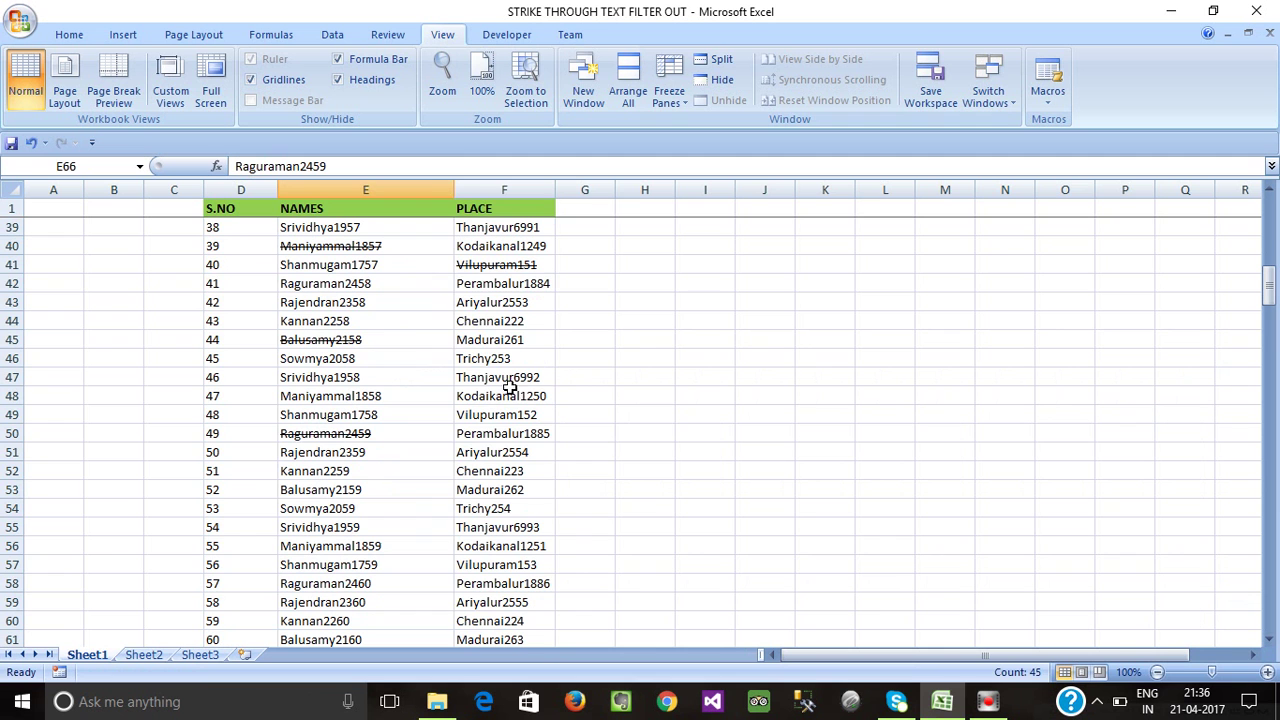
left_click(480, 262)
left_click_drag(480, 262, 470, 640)
key("ctrl+d")
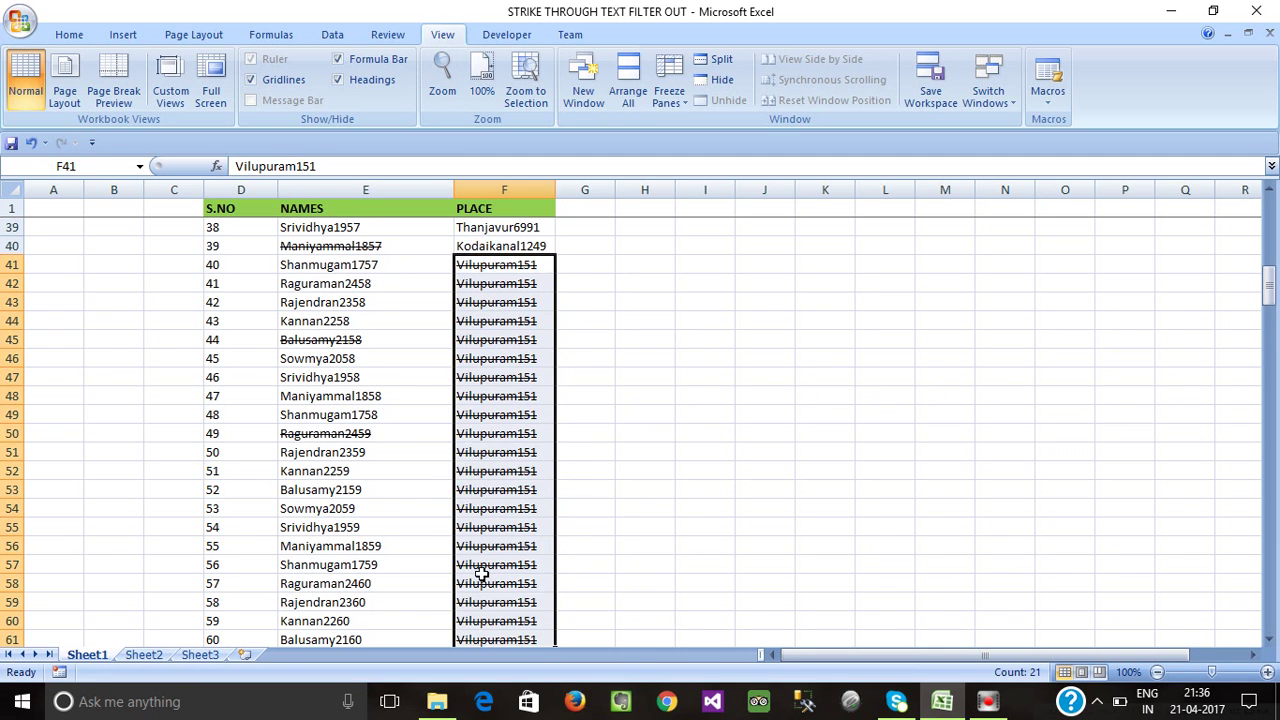
Copy struck-through Vilupuram151 into F90:F109
scroll(493, 445, "down", 4)
left_click(490, 377)
key("ctrl+c")
scroll(514, 486, "down", 6)
scroll(503, 486, "down", 4)
left_click(477, 390)
key("ctrl+v")
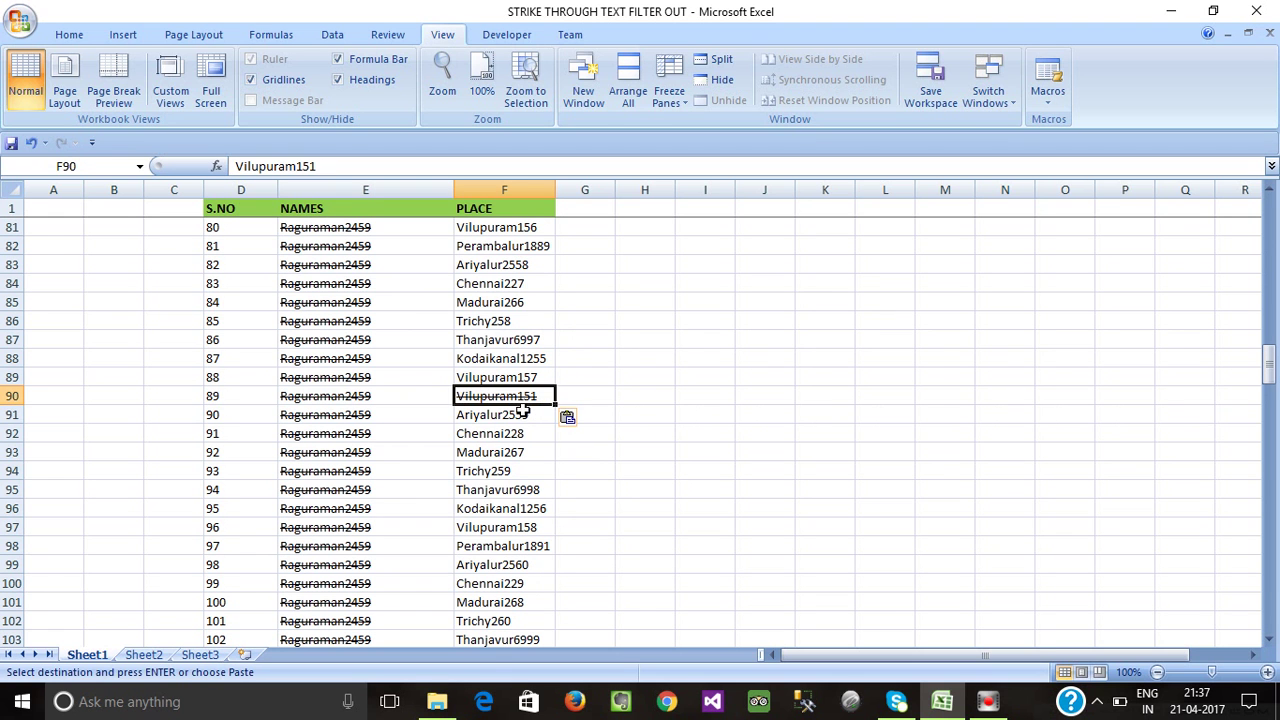
left_click_drag(509, 396, 489, 627)
key("Return")
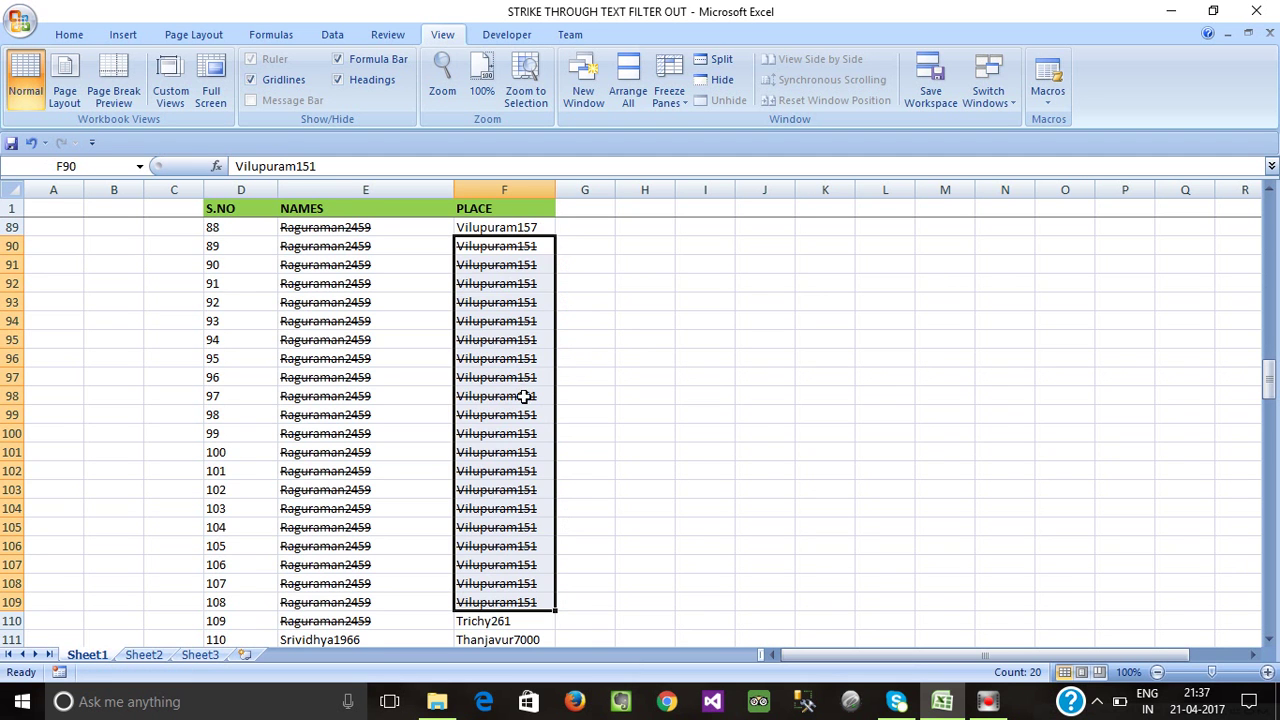
Select cells in the NAMES column and jump from its header to the last list row
scroll(414, 306, "up", 11)
scroll(337, 391, "up", 6)
scroll(350, 368, "up", 7)
scroll(350, 368, "up", 2)
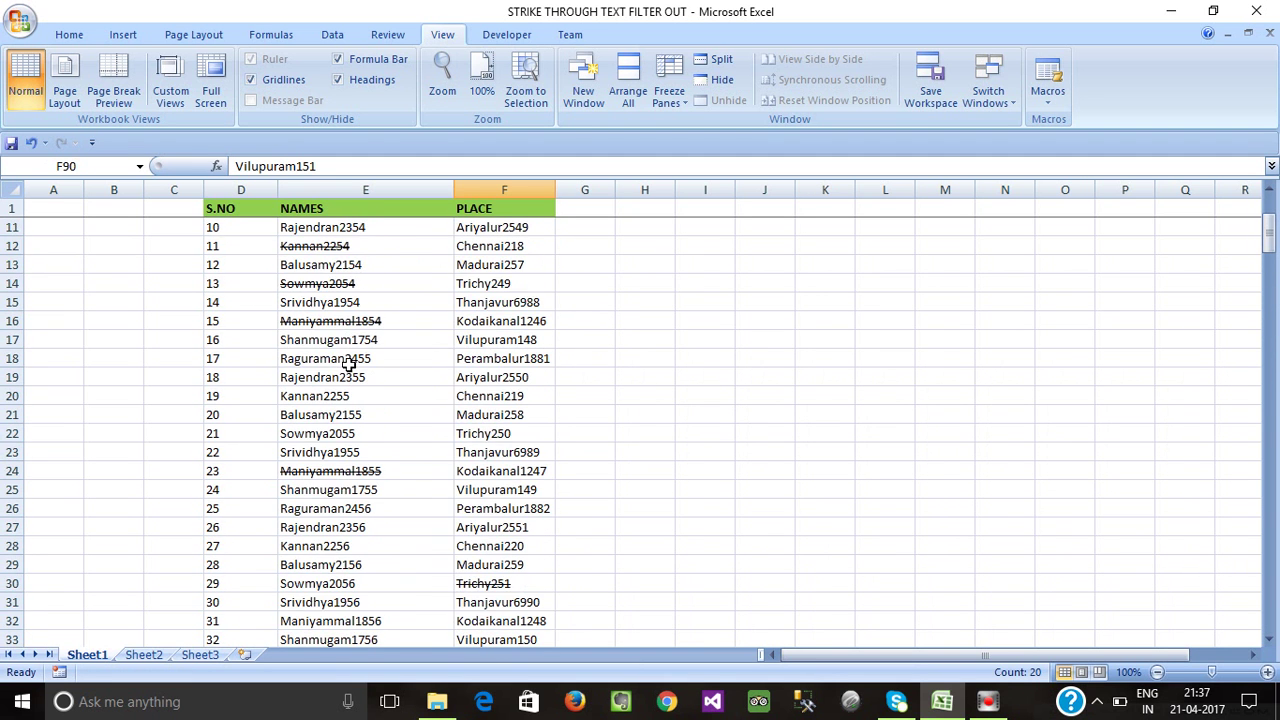
scroll(350, 365, "up", 3)
left_click(345, 302)
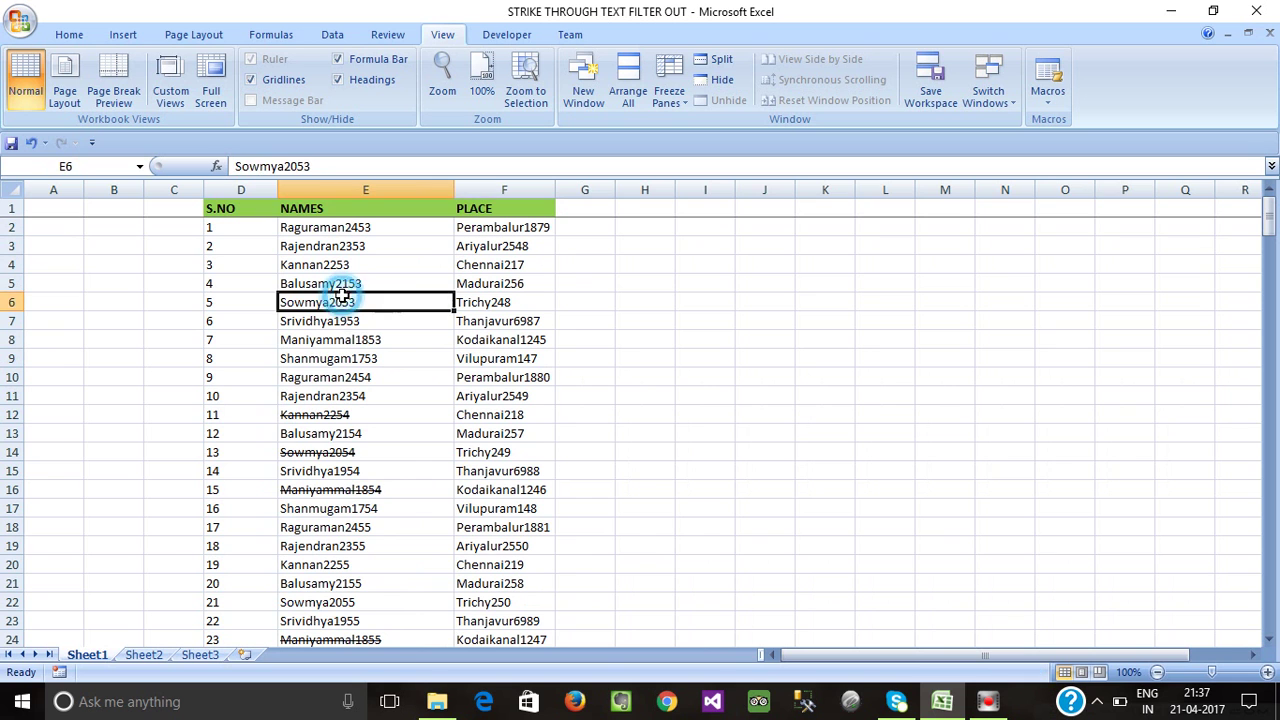
left_click(340, 414)
key("ctrl+Up")
left_click(350, 308)
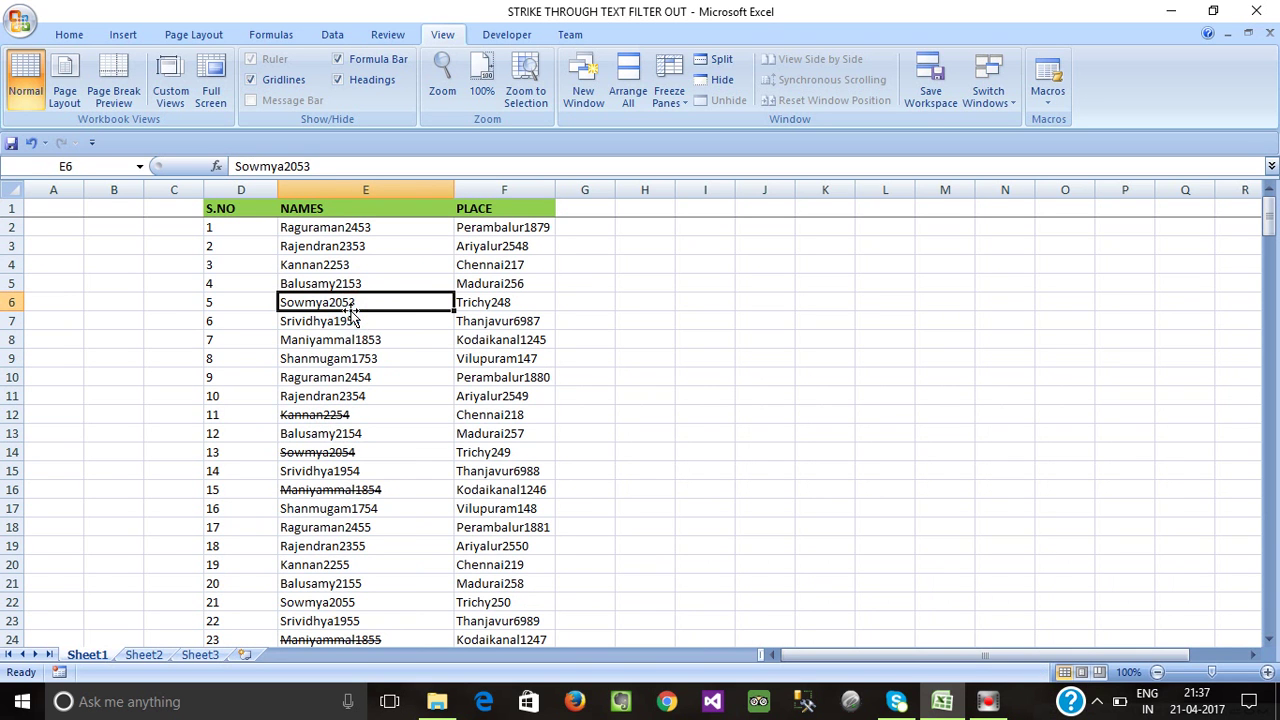
left_click(362, 431)
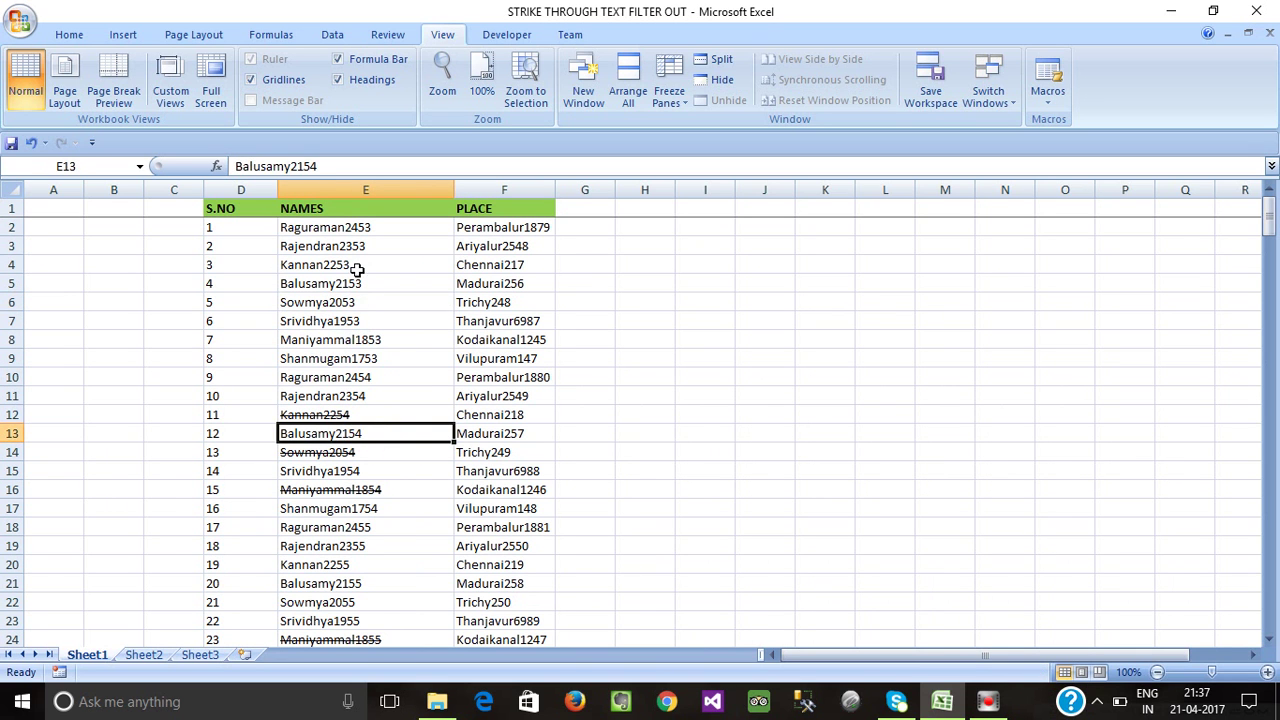
left_click(328, 209)
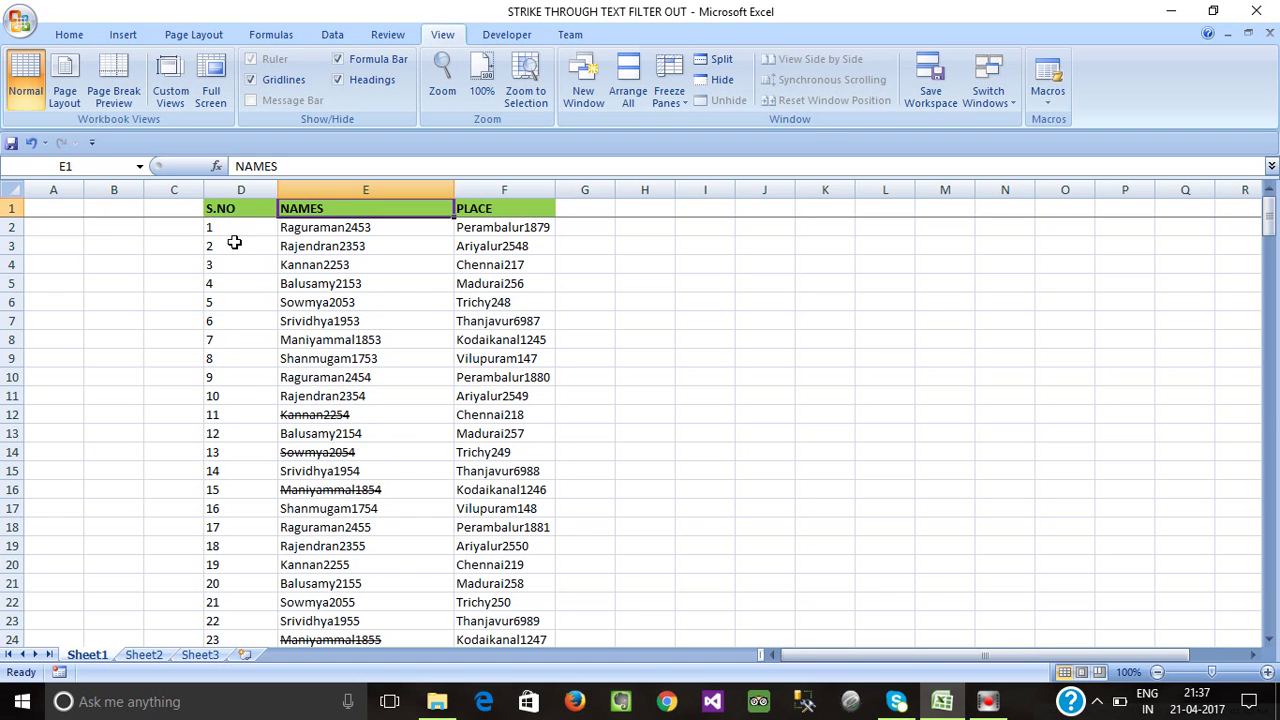
key("ctrl+Down")
left_click(333, 208)
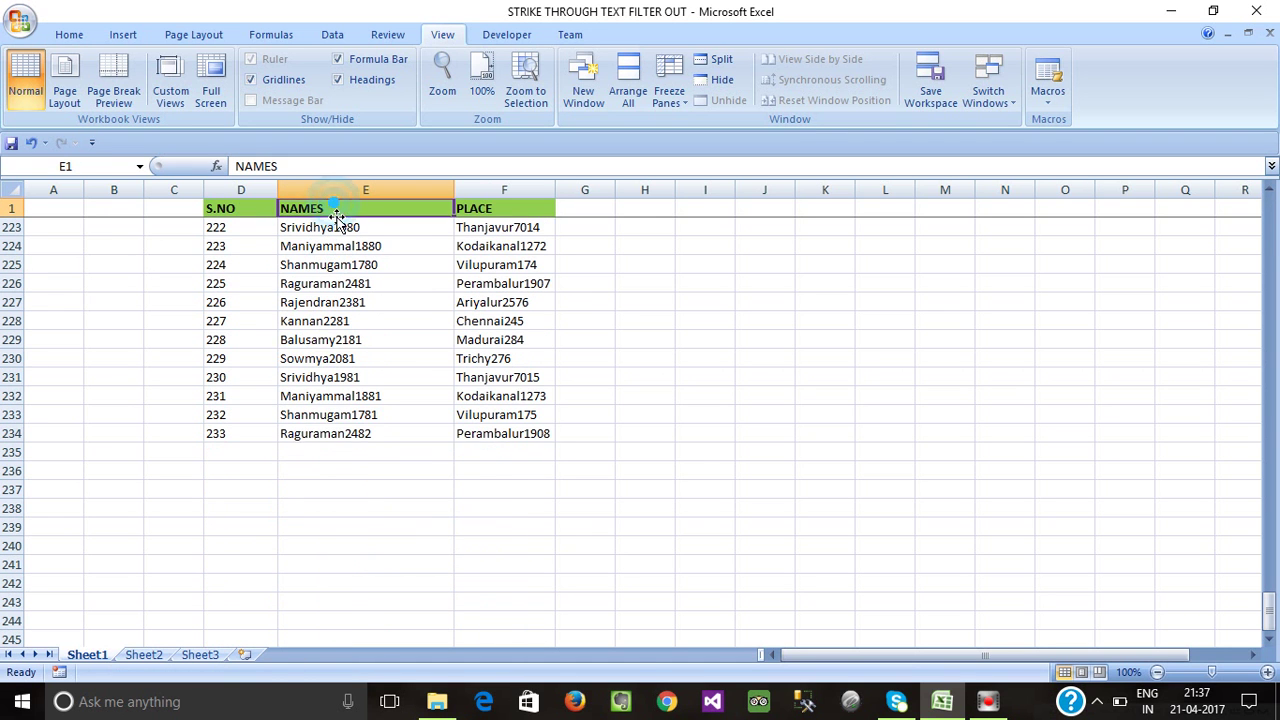
scroll(338, 218, "up", 7)
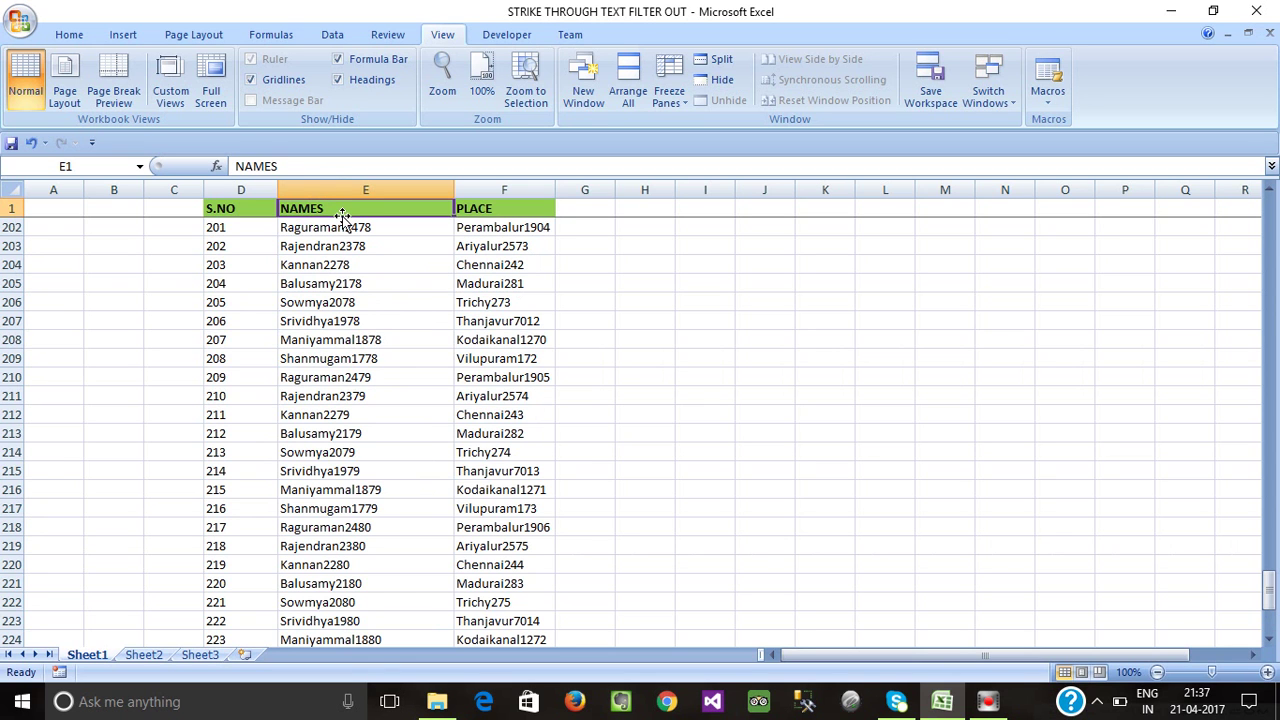
key("ctrl+shift+l")
left_click(445, 208)
left_click_drag(434, 372, 436, 485)
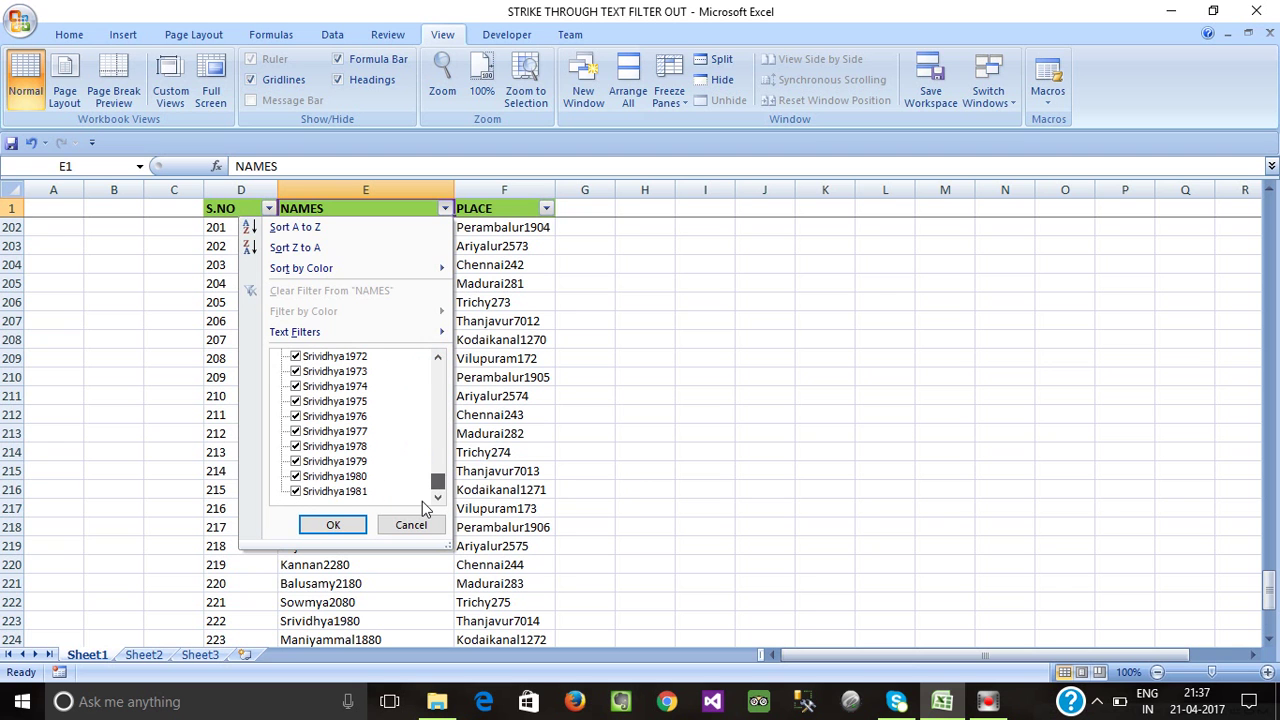
left_click_drag(437, 487, 438, 372)
left_click(392, 530)
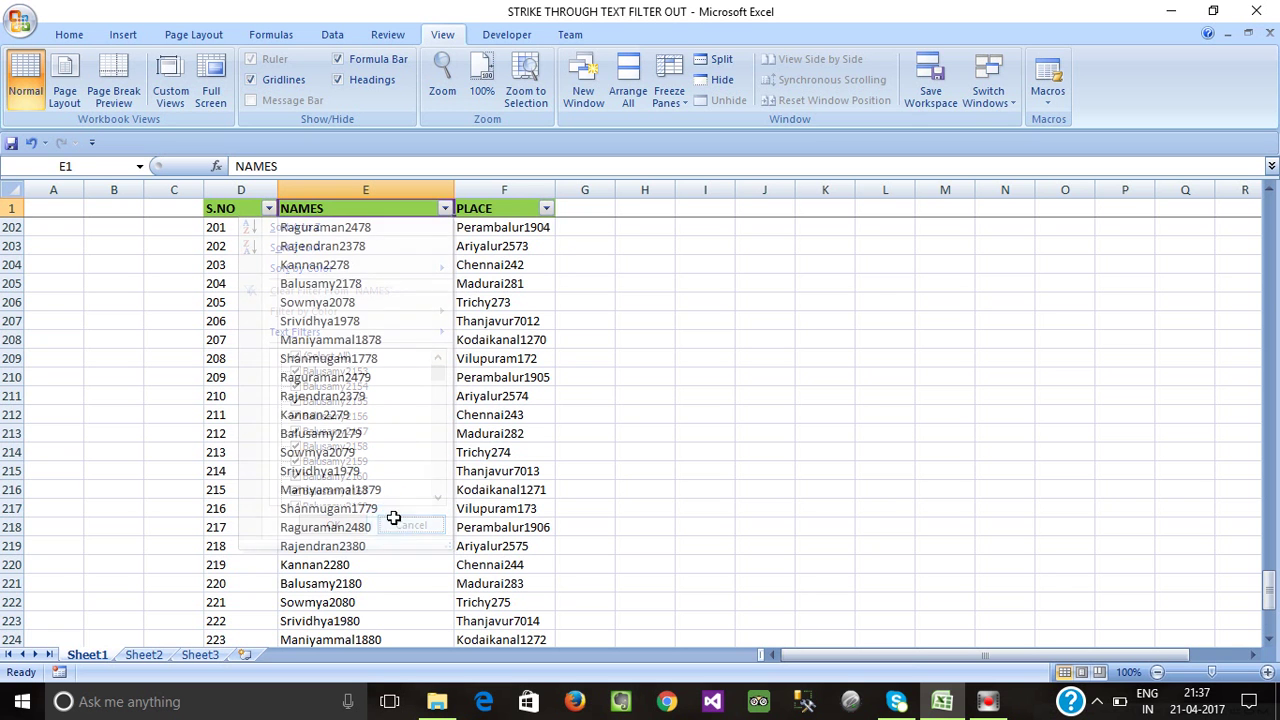
left_click(490, 283)
left_click(434, 212)
left_click(410, 208)
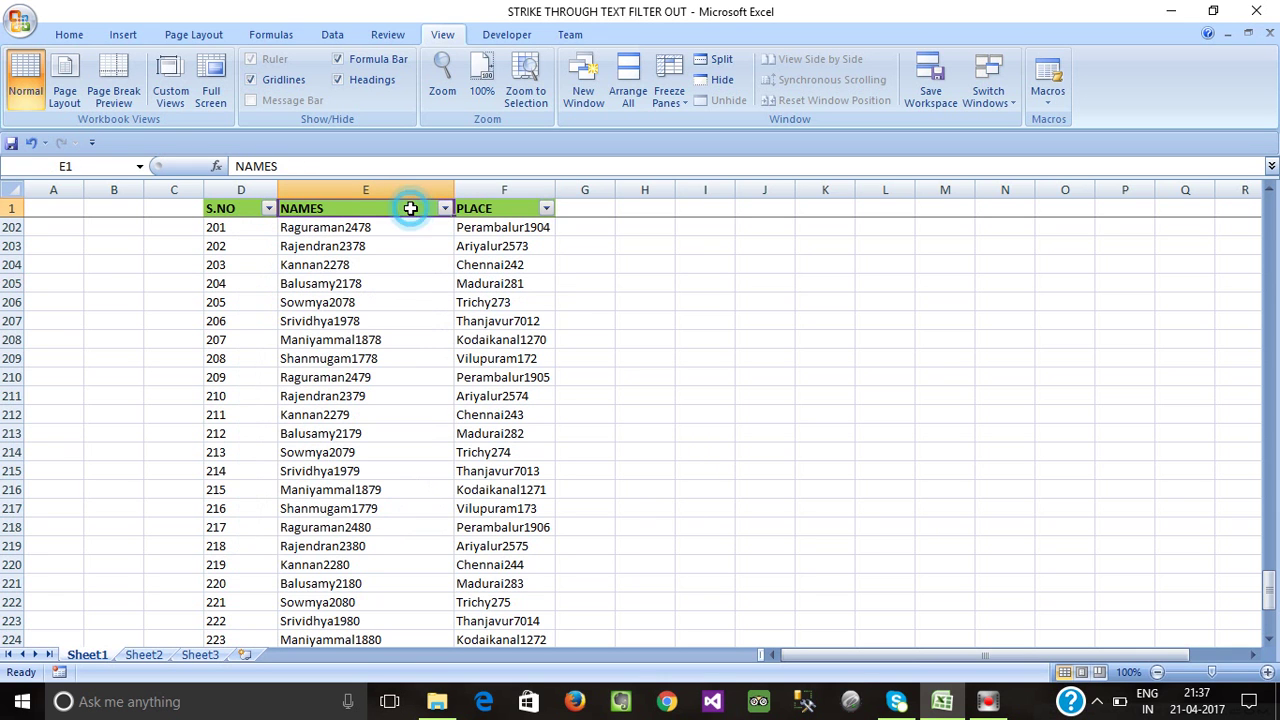
key("shift+space")
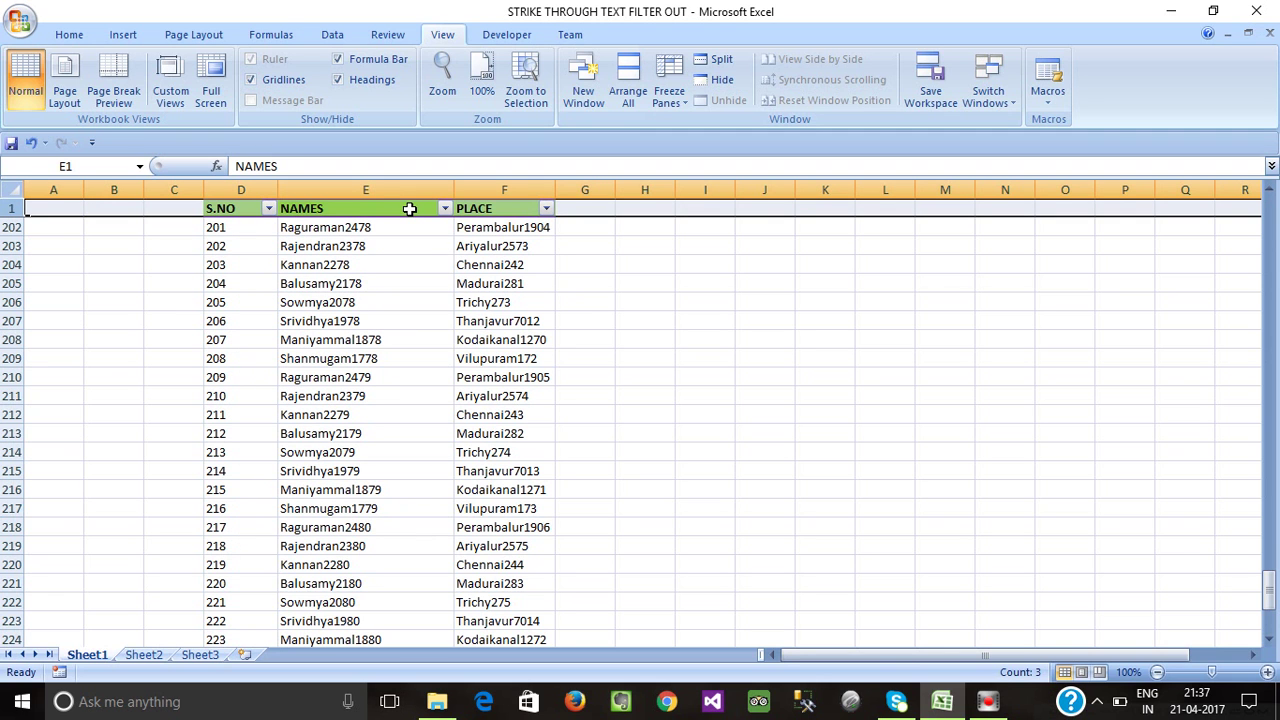
key("ctrl+shift+l")
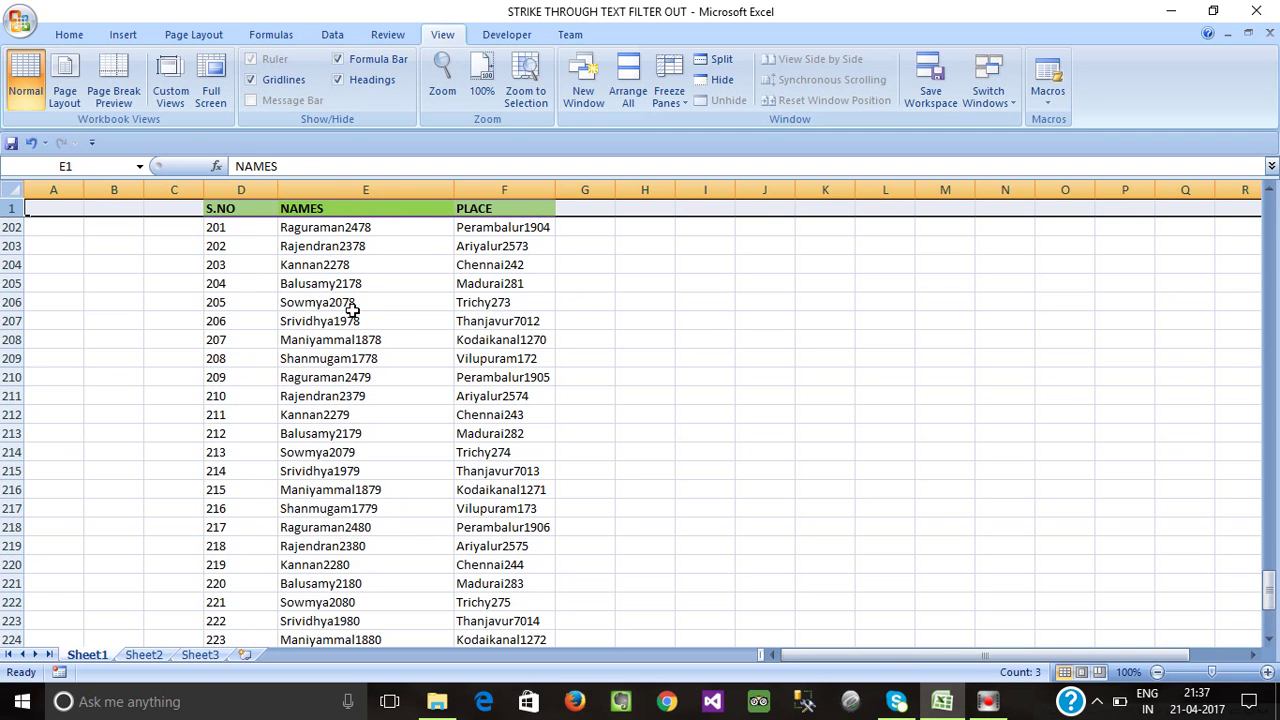
left_click(350, 306)
scroll(368, 270, "down", 4)
scroll(368, 270, "up", 9)
scroll(368, 270, "up", 11)
scroll(368, 270, "up", 8)
scroll(368, 270, "up", 18)
scroll(368, 270, "up", 10)
scroll(368, 270, "up", 9)
scroll(368, 270, "up", 6)
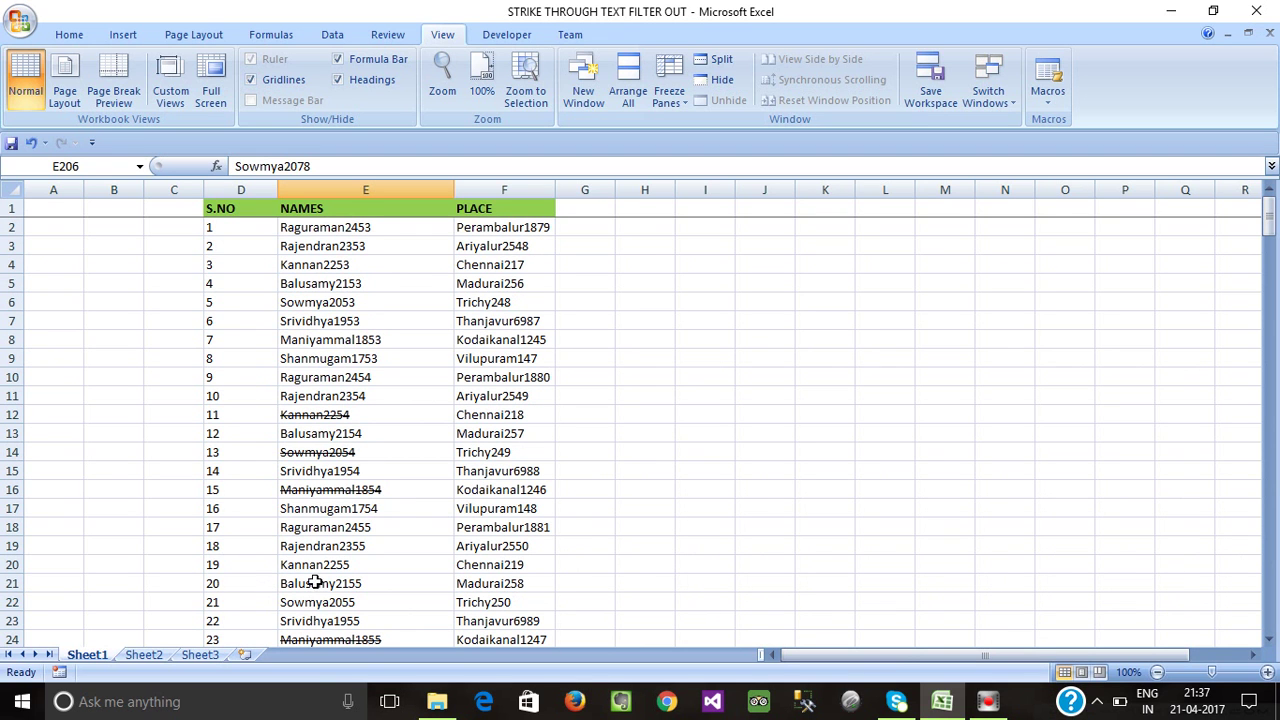
left_click(325, 302)
left_click(355, 396)
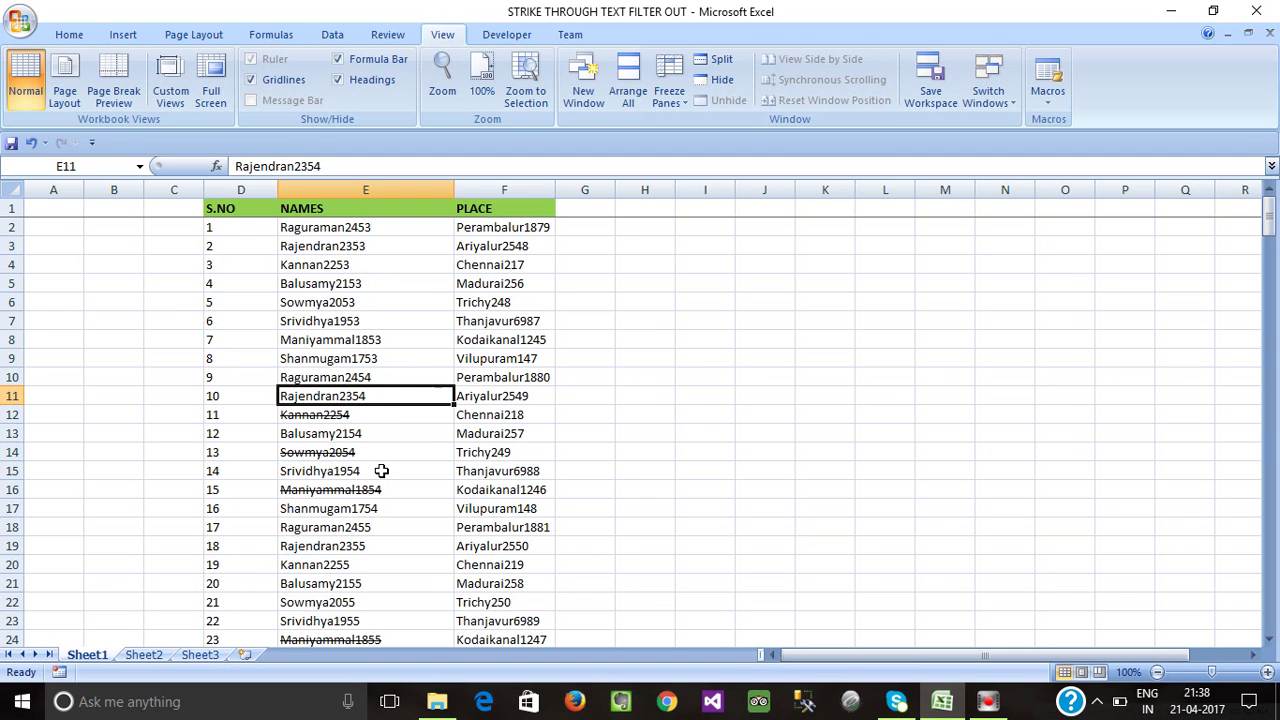
Open Find and Replace with Ctrl+F and expand Options to reveal the Format button
key("ctrl+f")
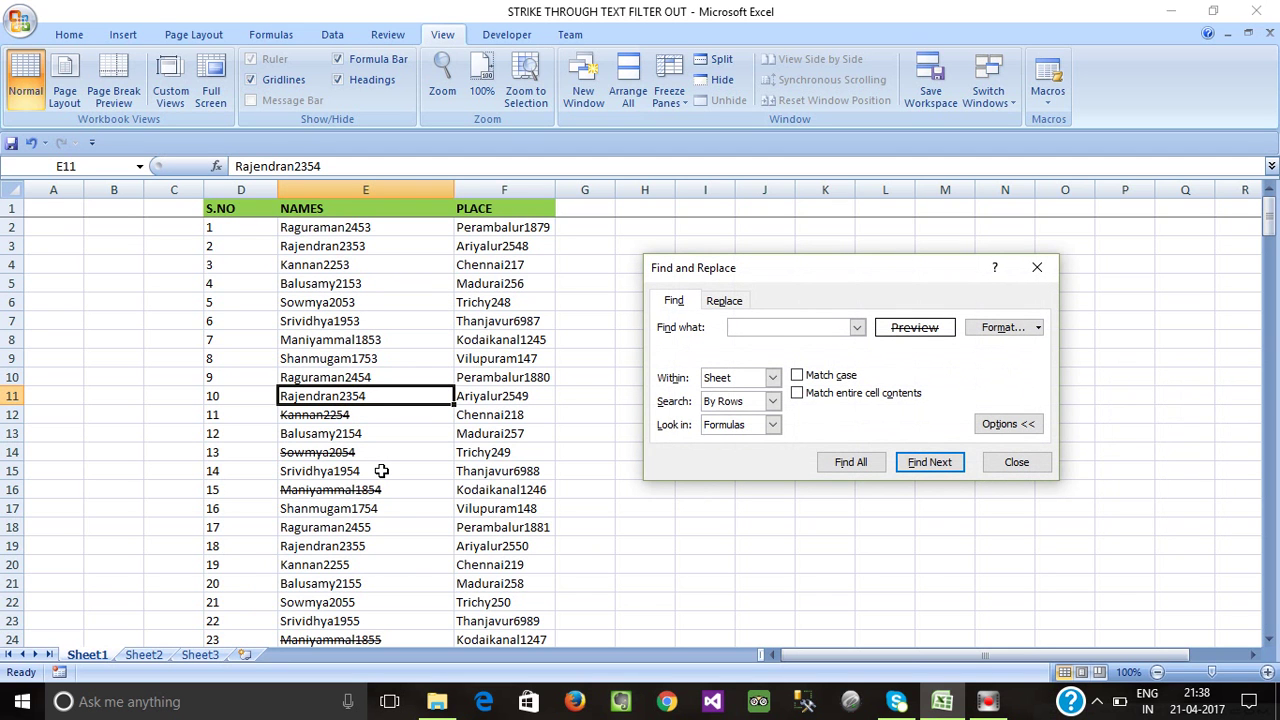
left_click_drag(778, 281, 765, 281)
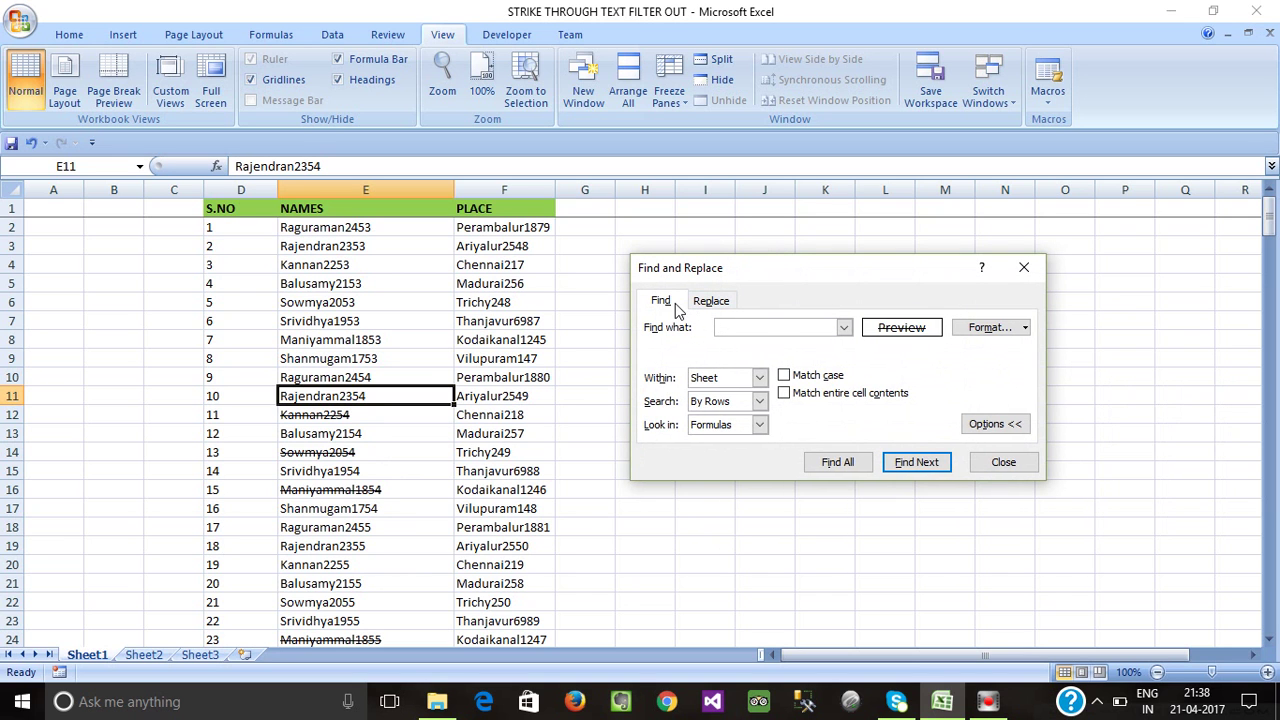
left_click(975, 424)
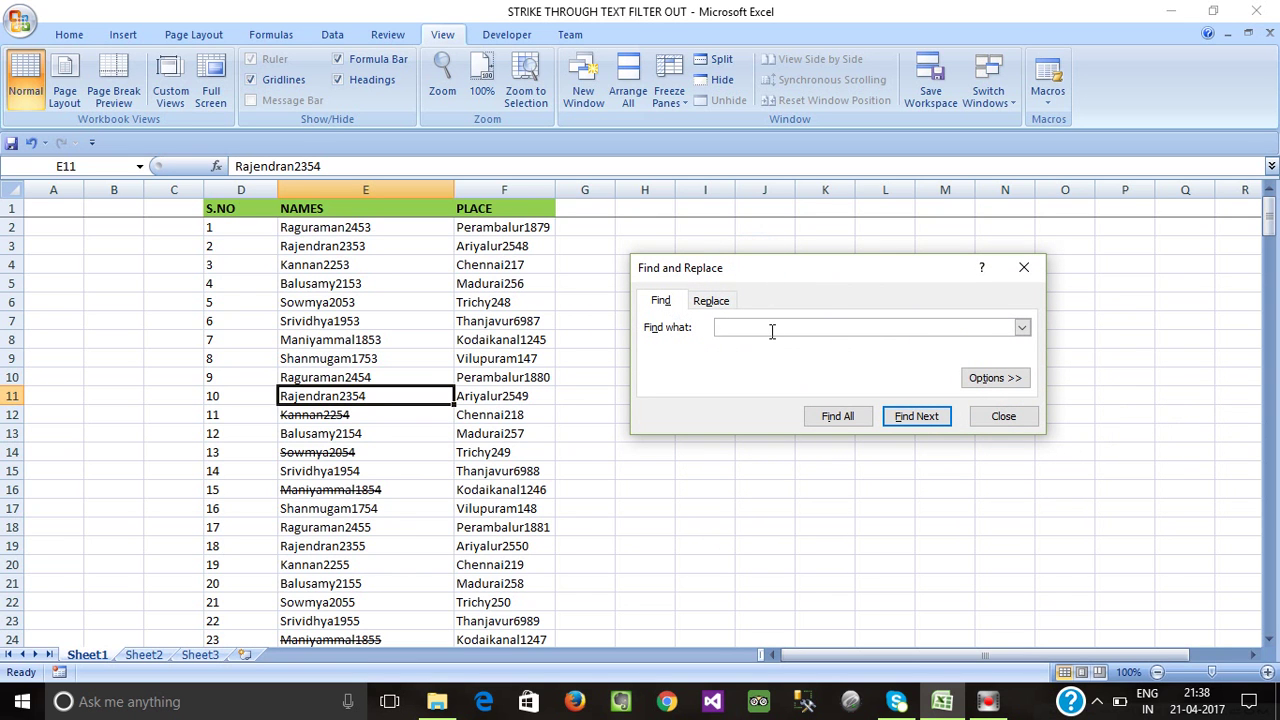
left_click(988, 379)
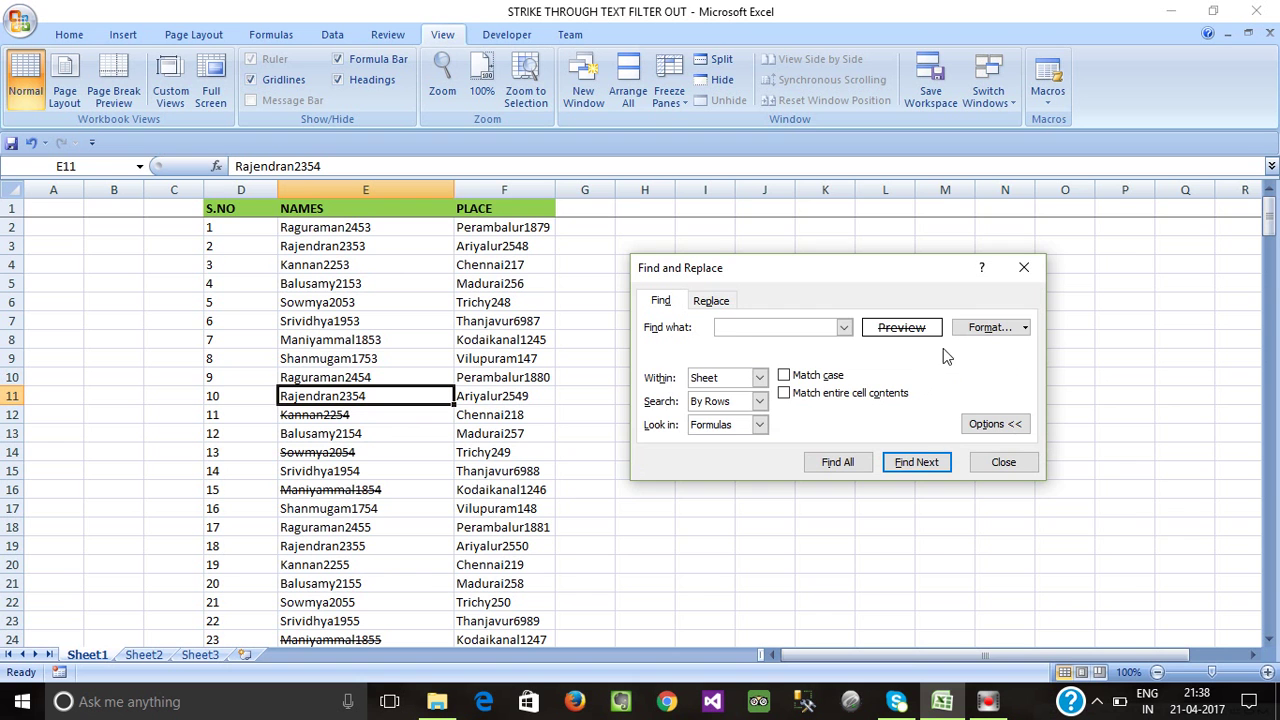
Set the Find Format criterion to Strikethrough on the Font tab and confirm it
left_click(970, 328)
key("Escape")
left_click(975, 328)
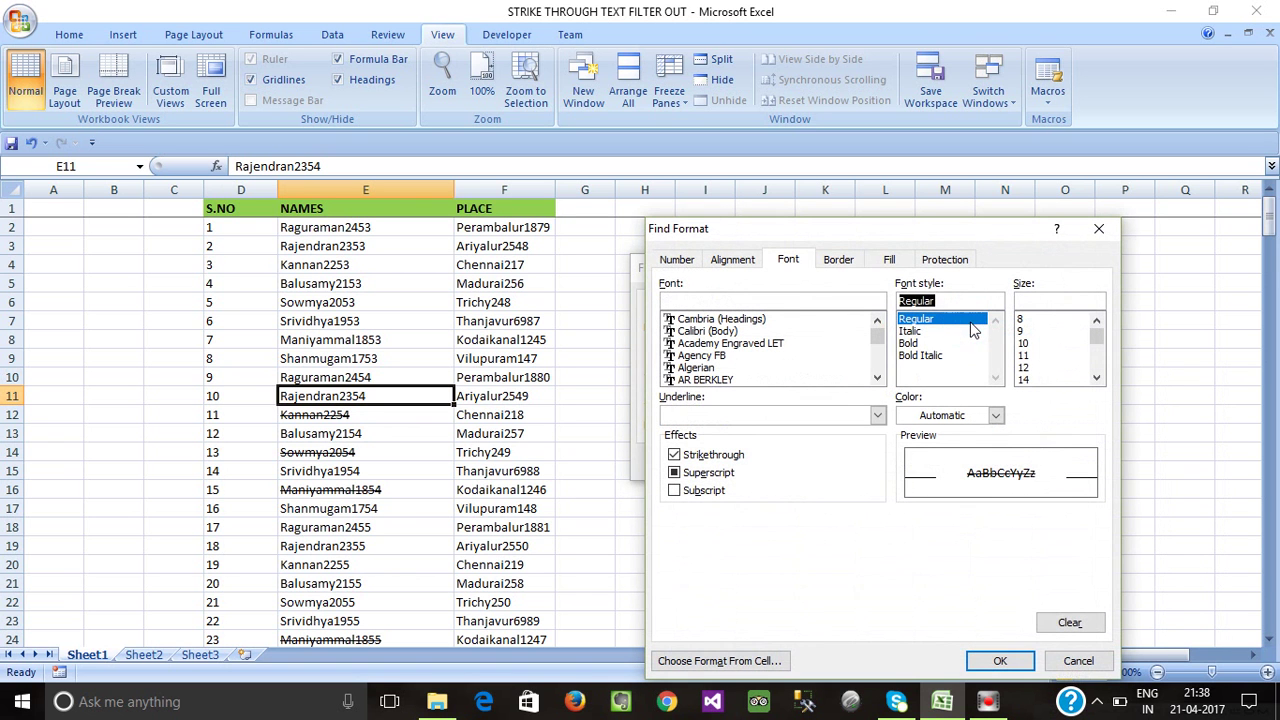
left_click(789, 259)
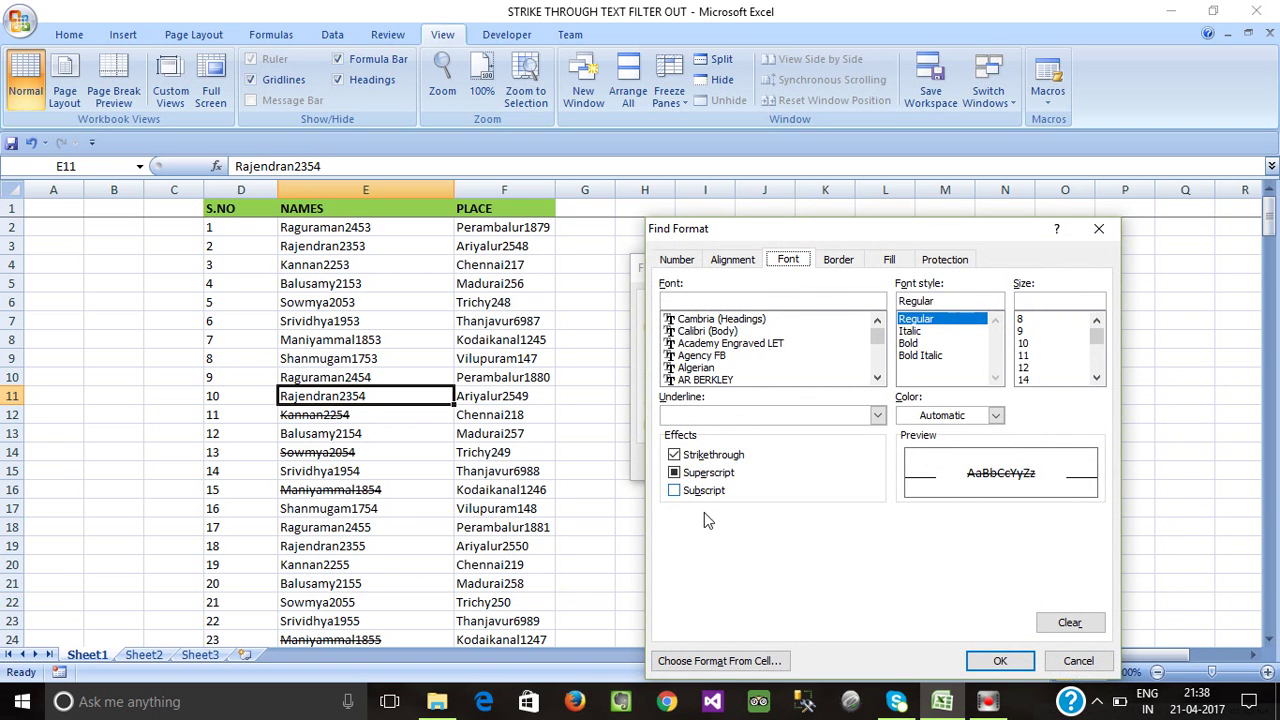
left_click(676, 456)
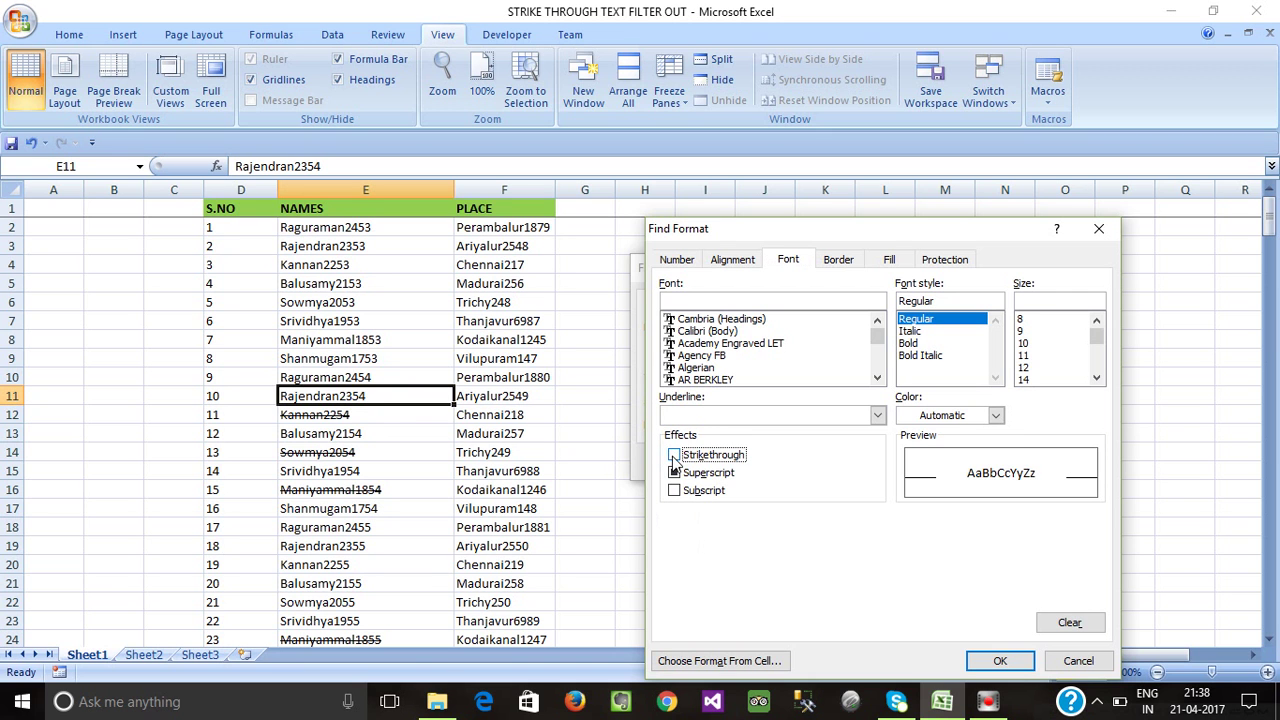
left_click(676, 456)
left_click(1010, 666)
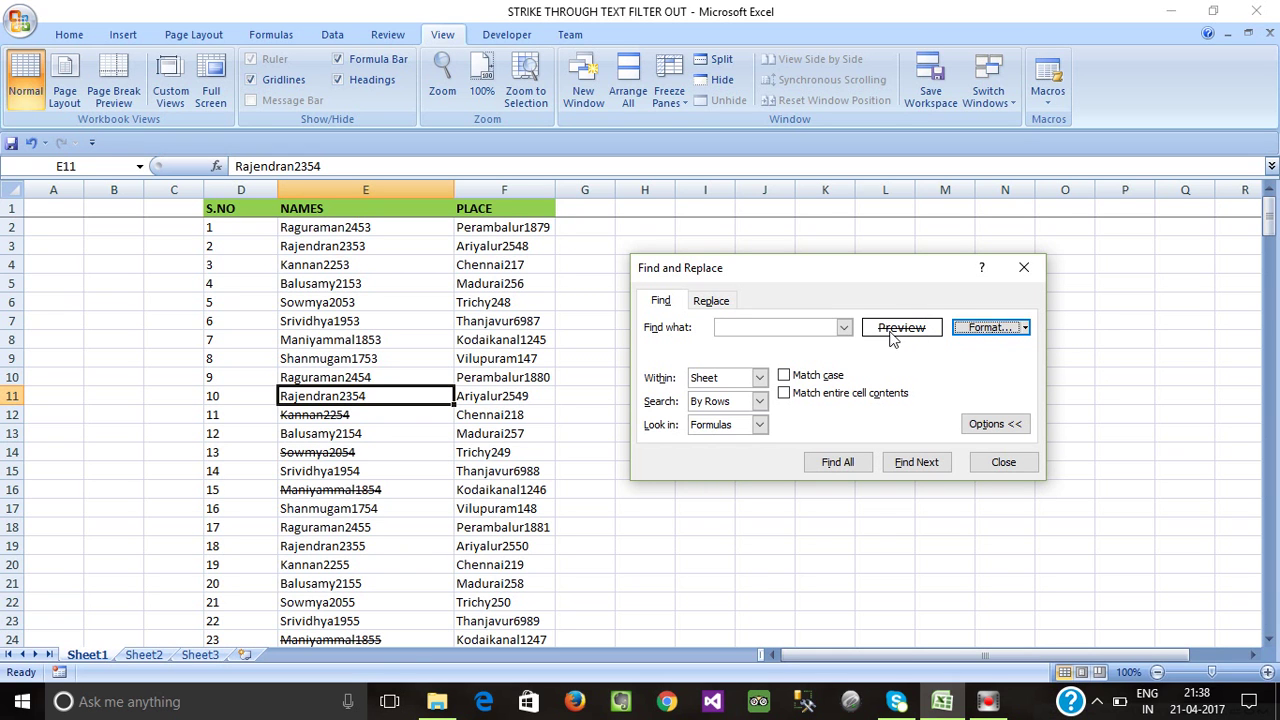
List all 96 strikethrough matches, enlarge the results list, and select every found cell at once
left_click(838, 463)
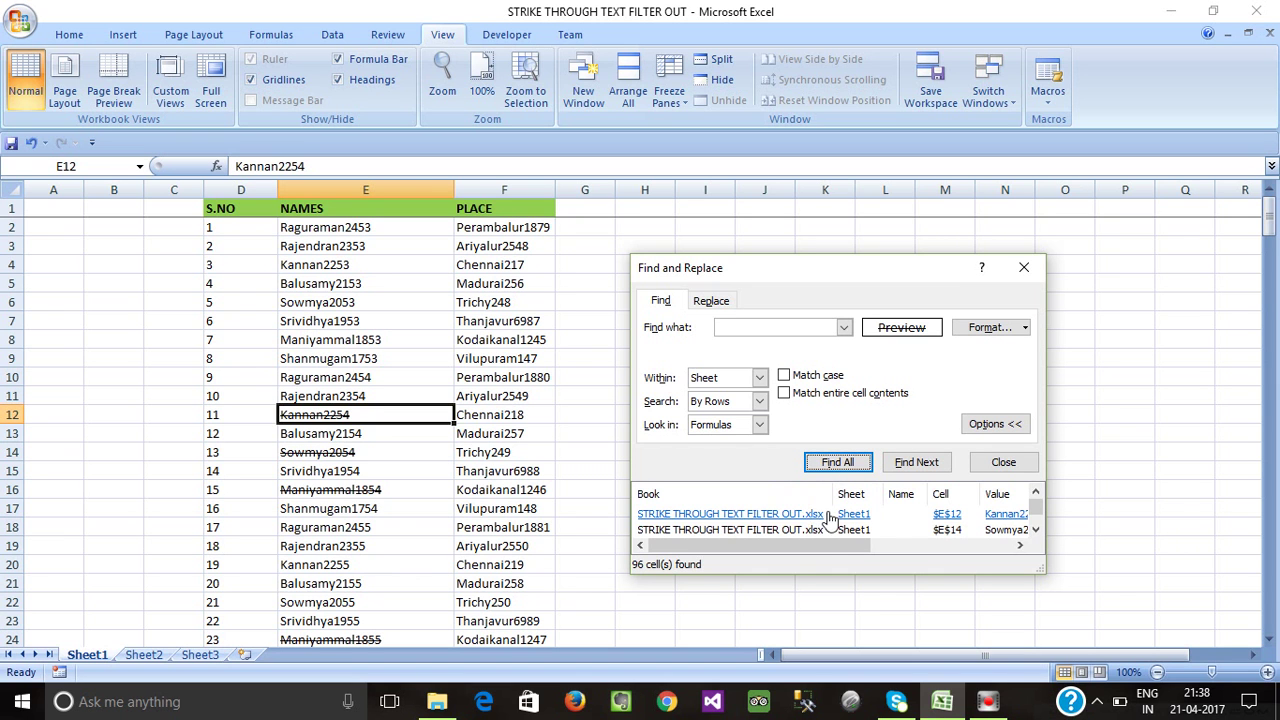
mouse_move(1042, 568)
left_mouse_down()
mouse_move(1096, 678)
mouse_move(1076, 660)
left_mouse_up()
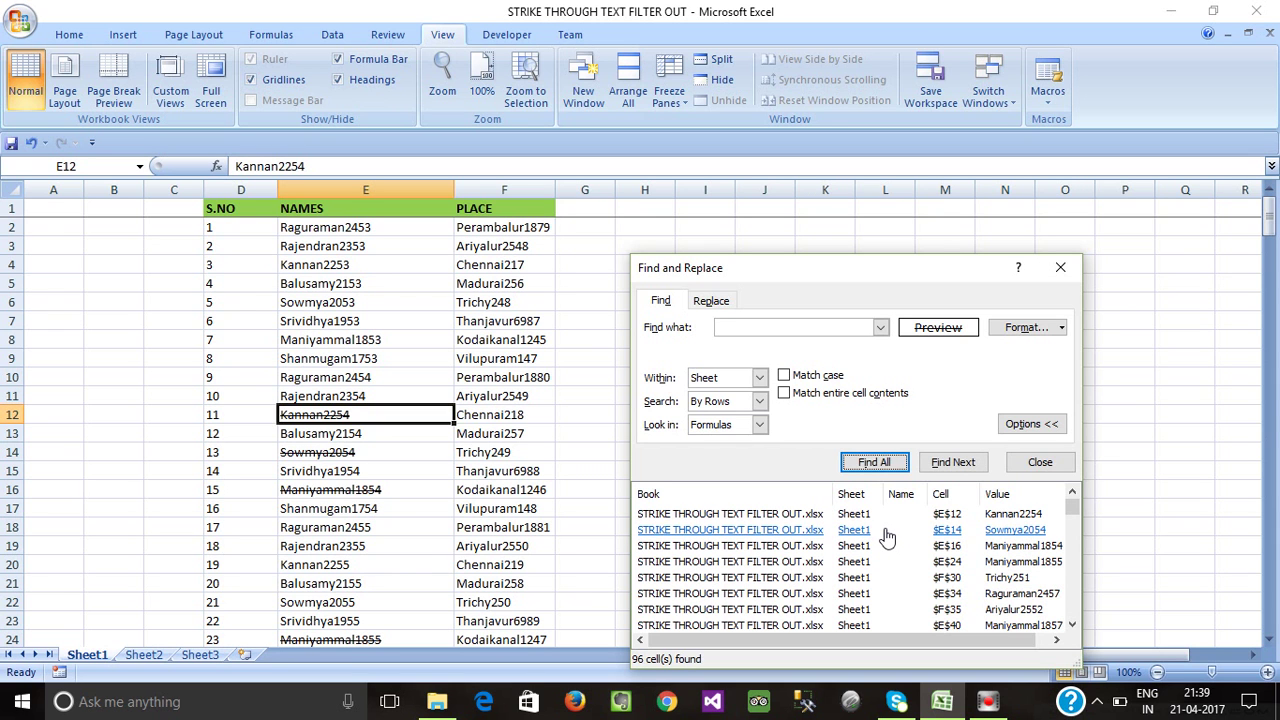
left_click(807, 513)
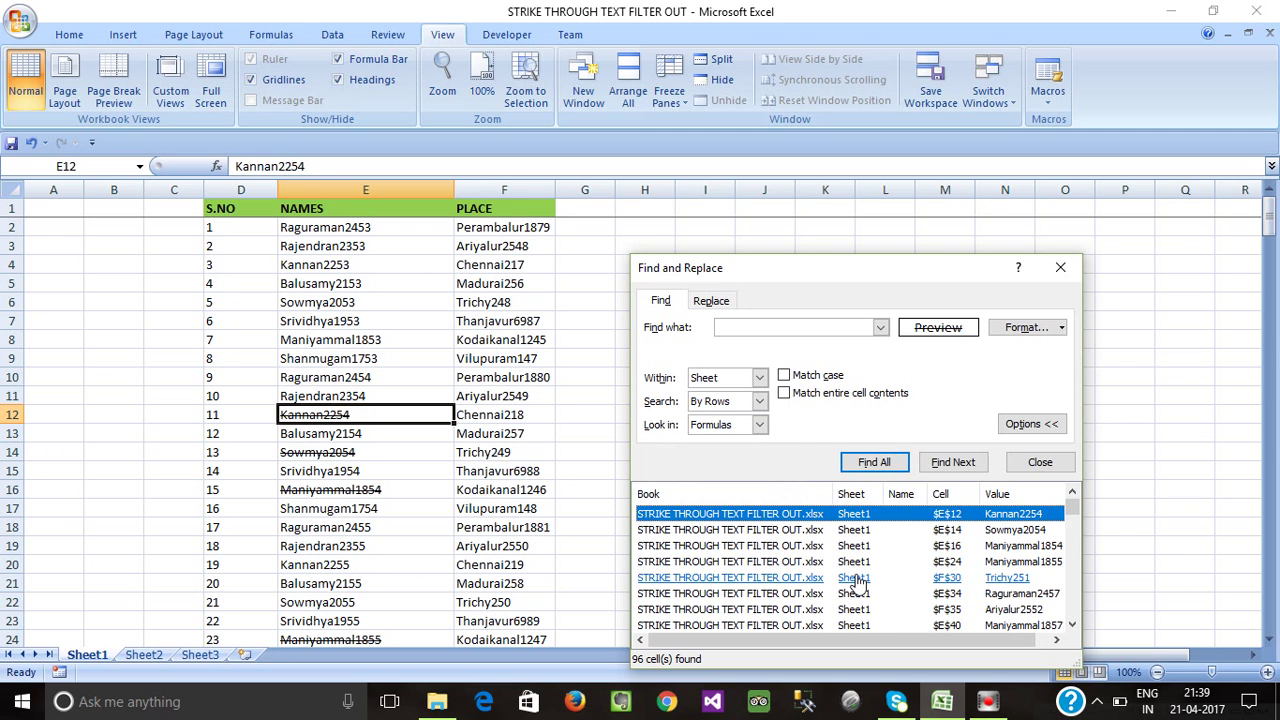
key("ctrl+a")
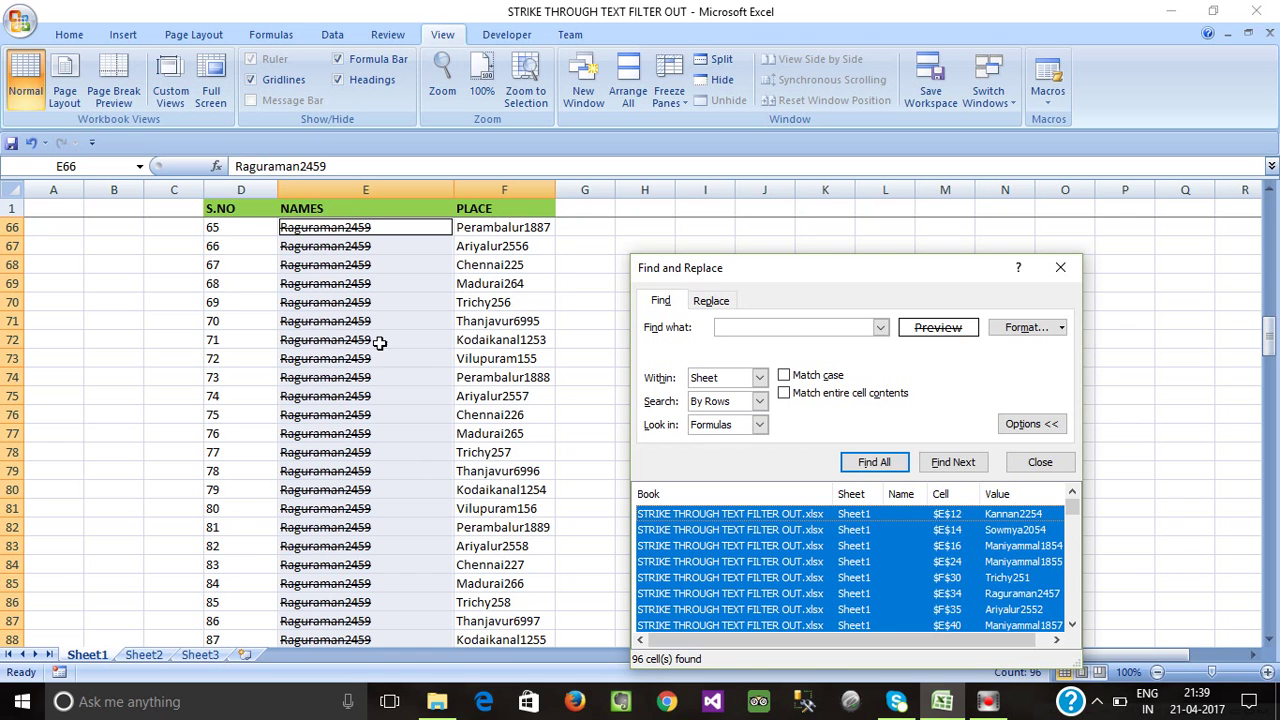
Fill the selected strikethrough cells yellow from the Home tab and close Find and Replace
left_click(72, 37)
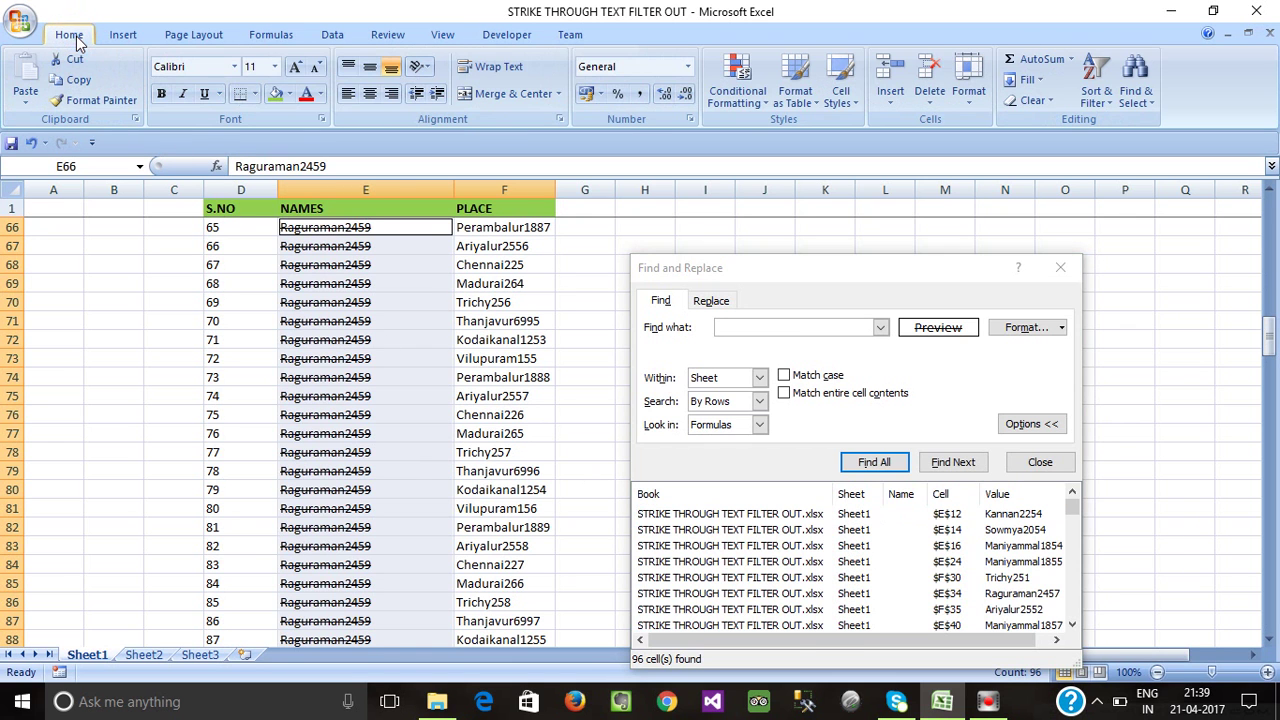
left_click(288, 94)
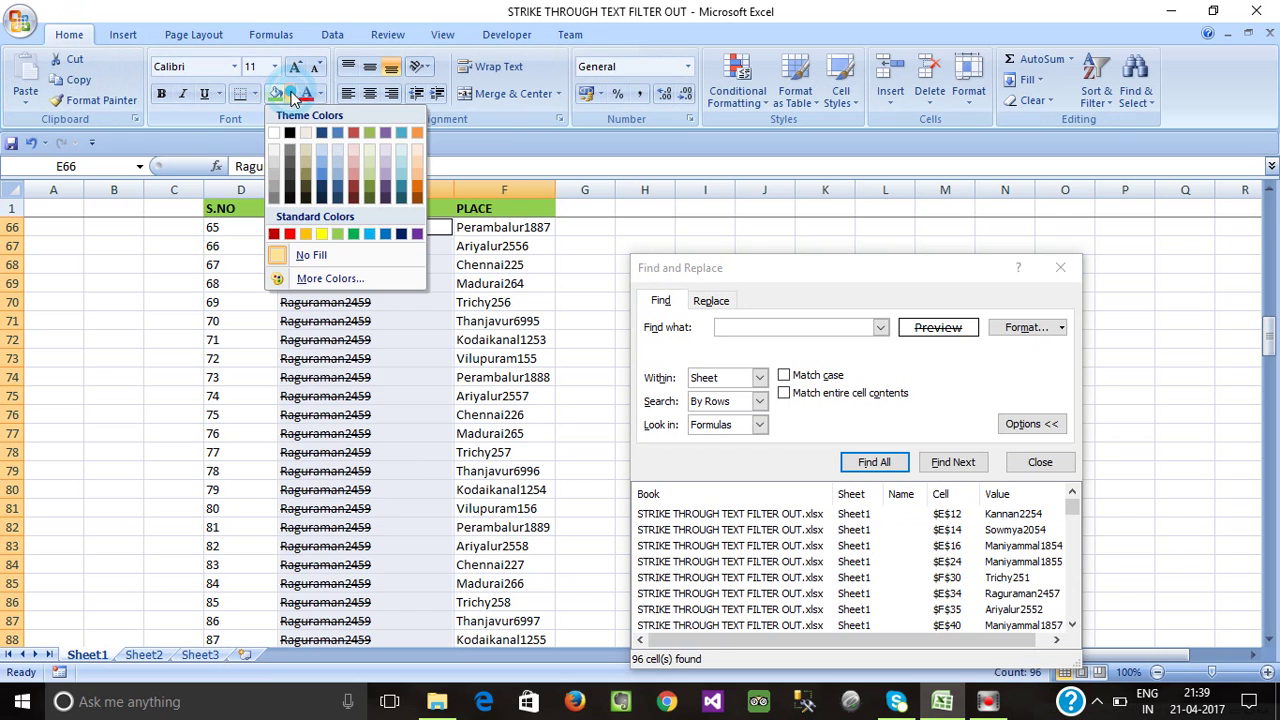
left_click(321, 233)
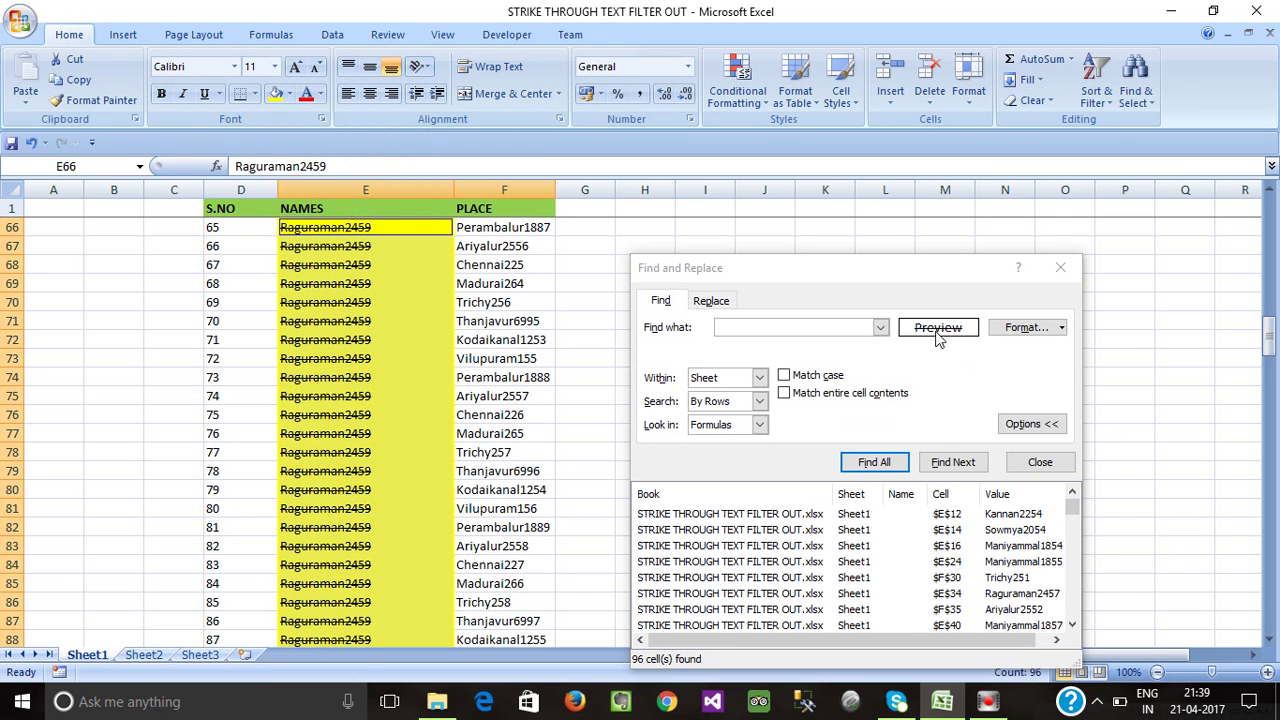
left_click(539, 283)
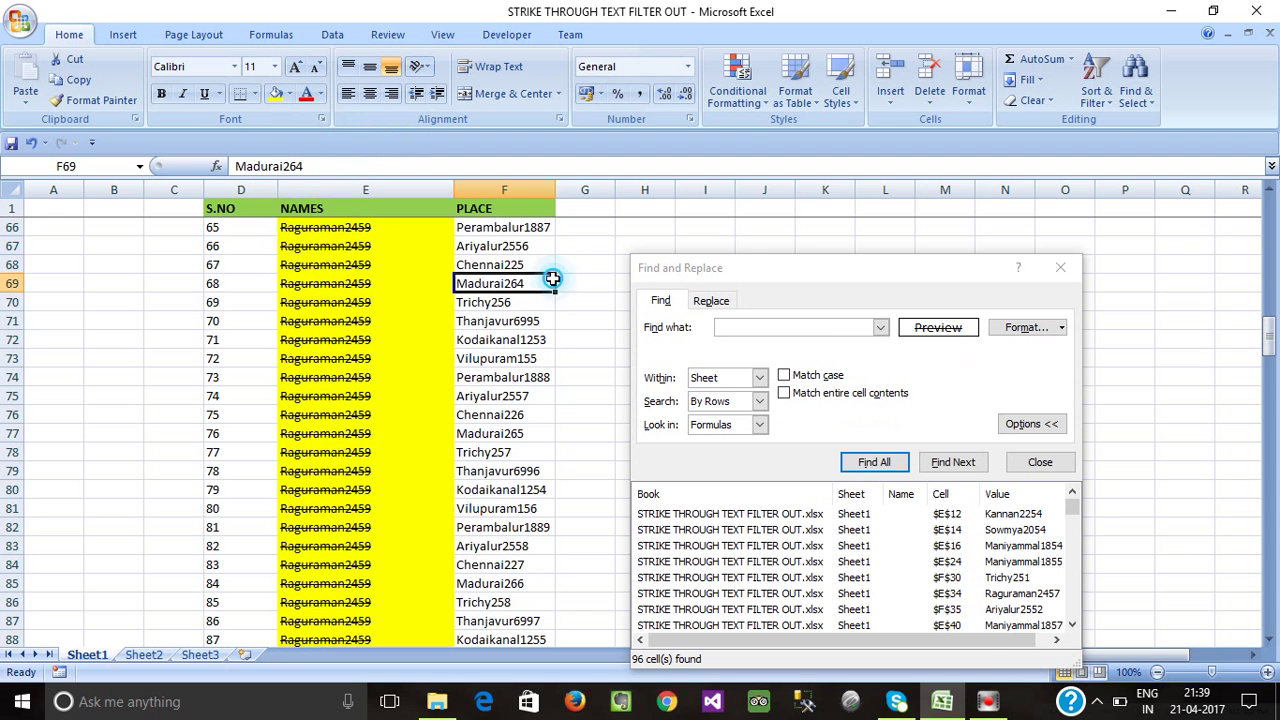
left_click(1061, 270)
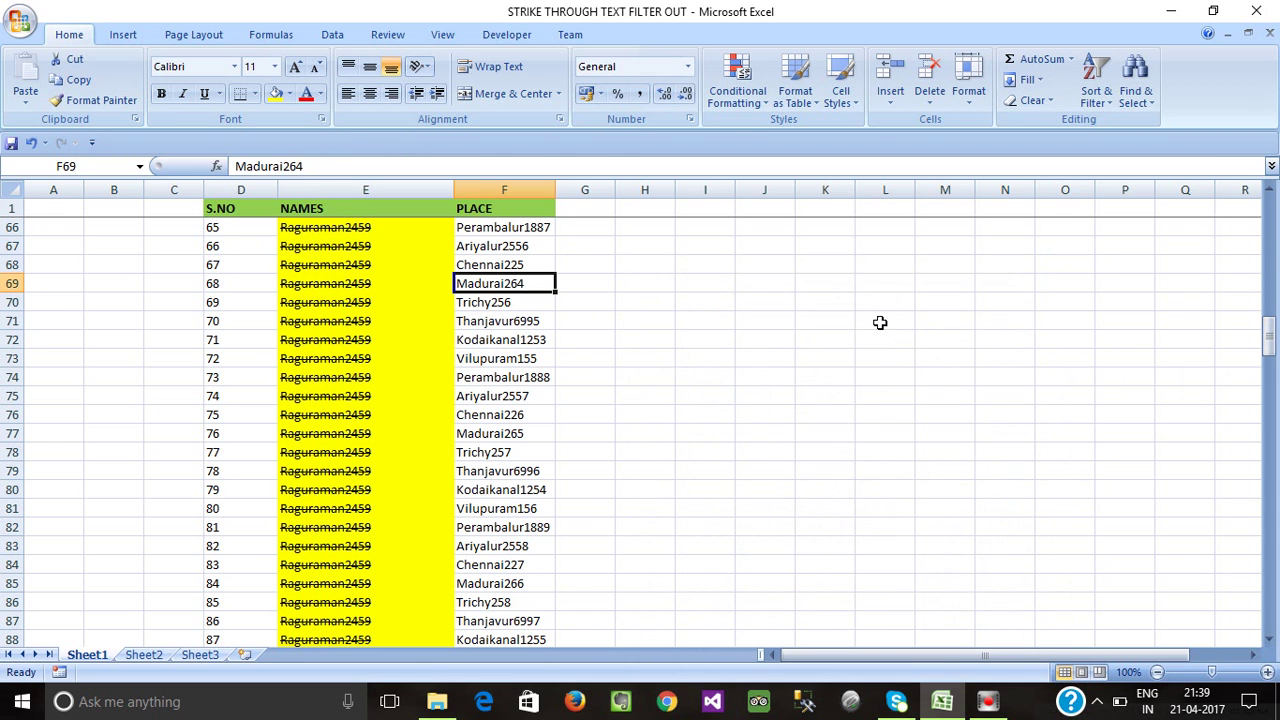
Check the yellow-filled cells such as E12, then select the NAMES header cell
scroll(580, 471, "up", 5)
scroll(465, 433, "up", 4)
scroll(465, 433, "up", 11)
left_click_drag(380, 318, 380, 304)
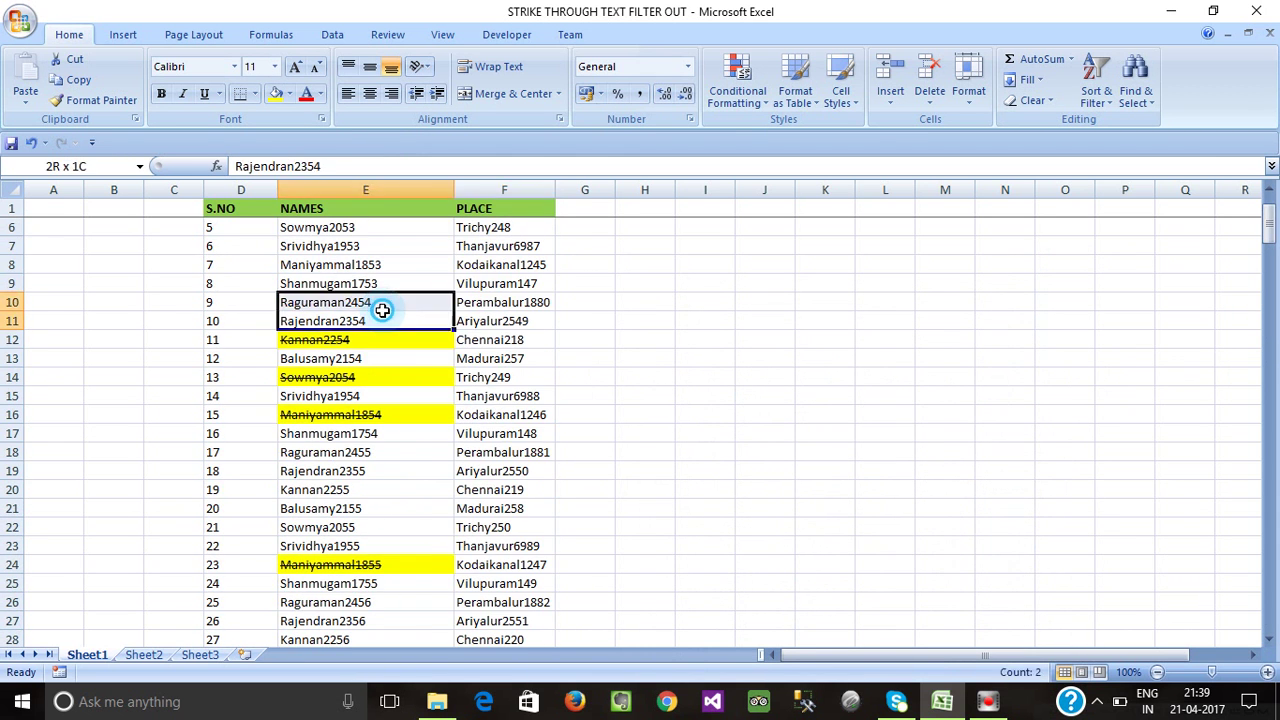
double_click(366, 471)
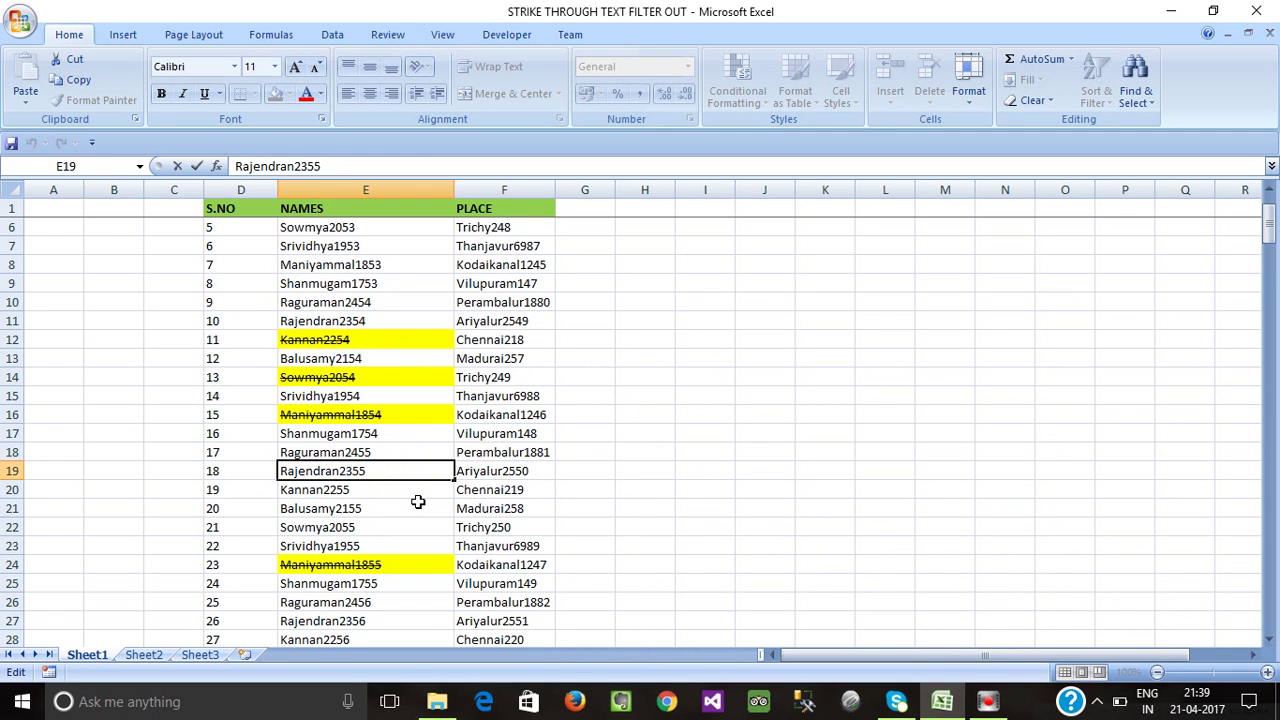
left_click(382, 338)
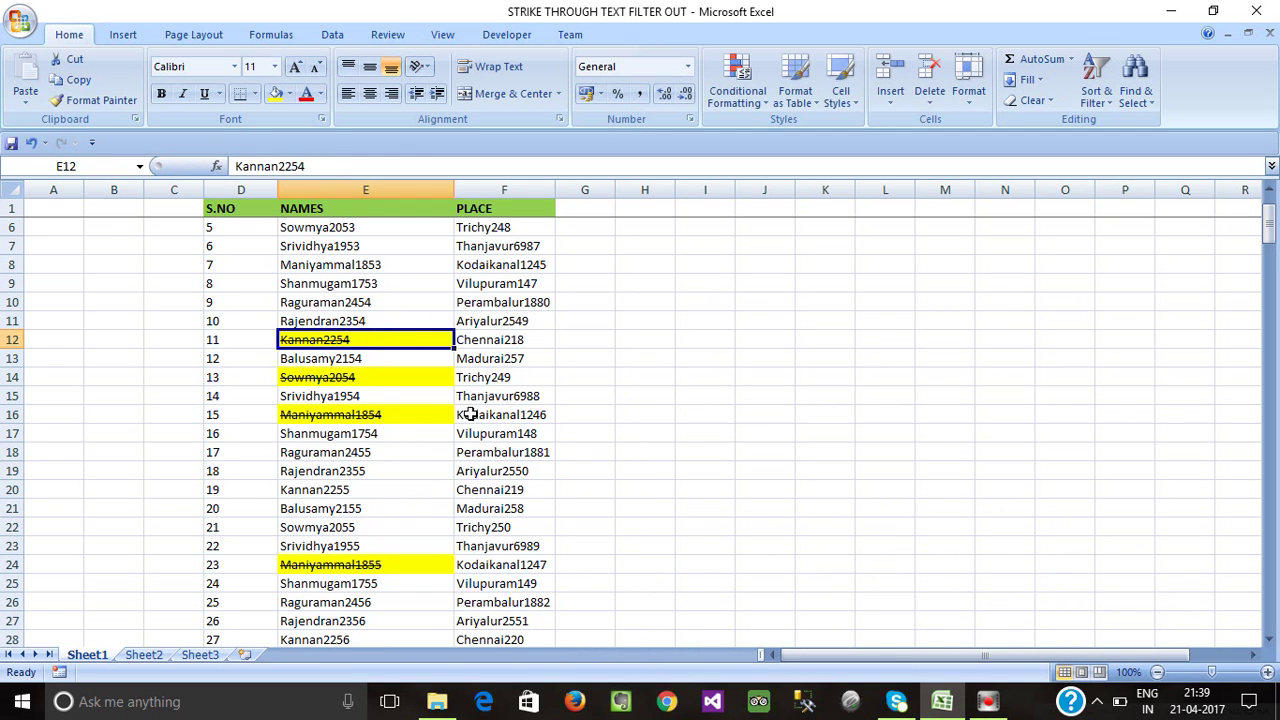
scroll(491, 494, "down", 3)
scroll(491, 494, "down", 2)
scroll(495, 510, "up", 5)
scroll(500, 541, "up", 2)
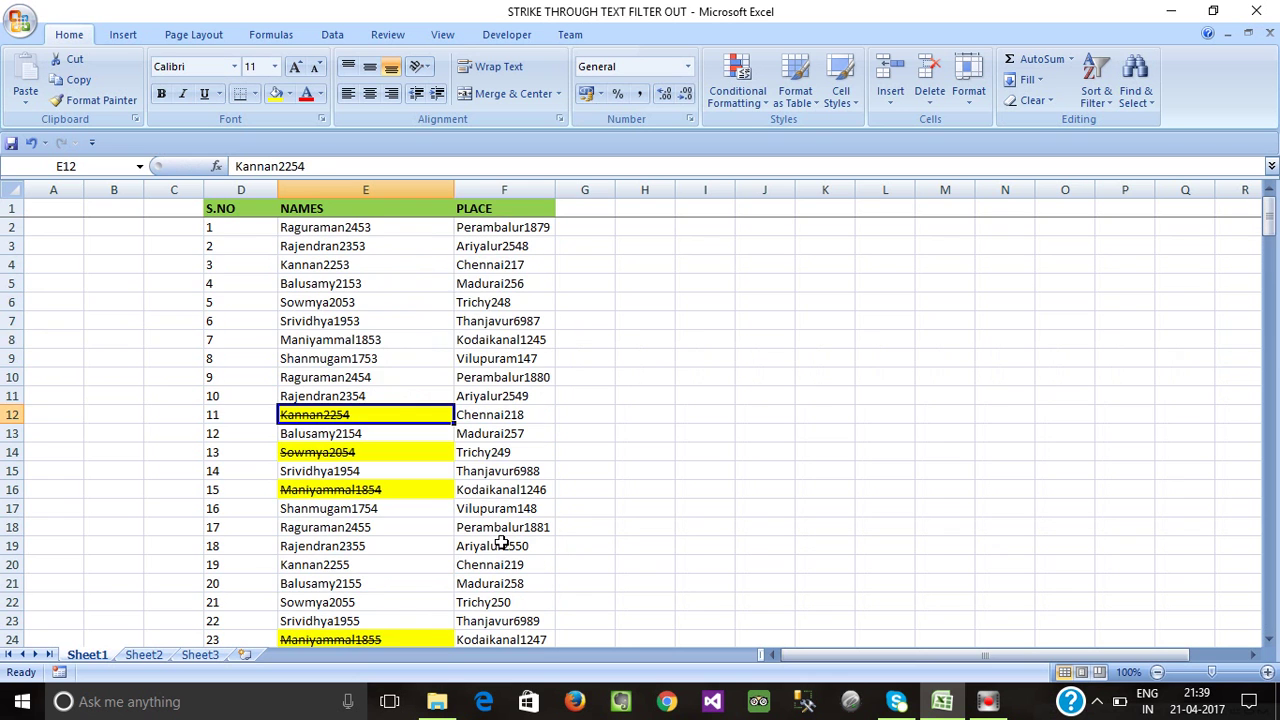
right_click(378, 232)
key("Escape")
left_click(304, 324)
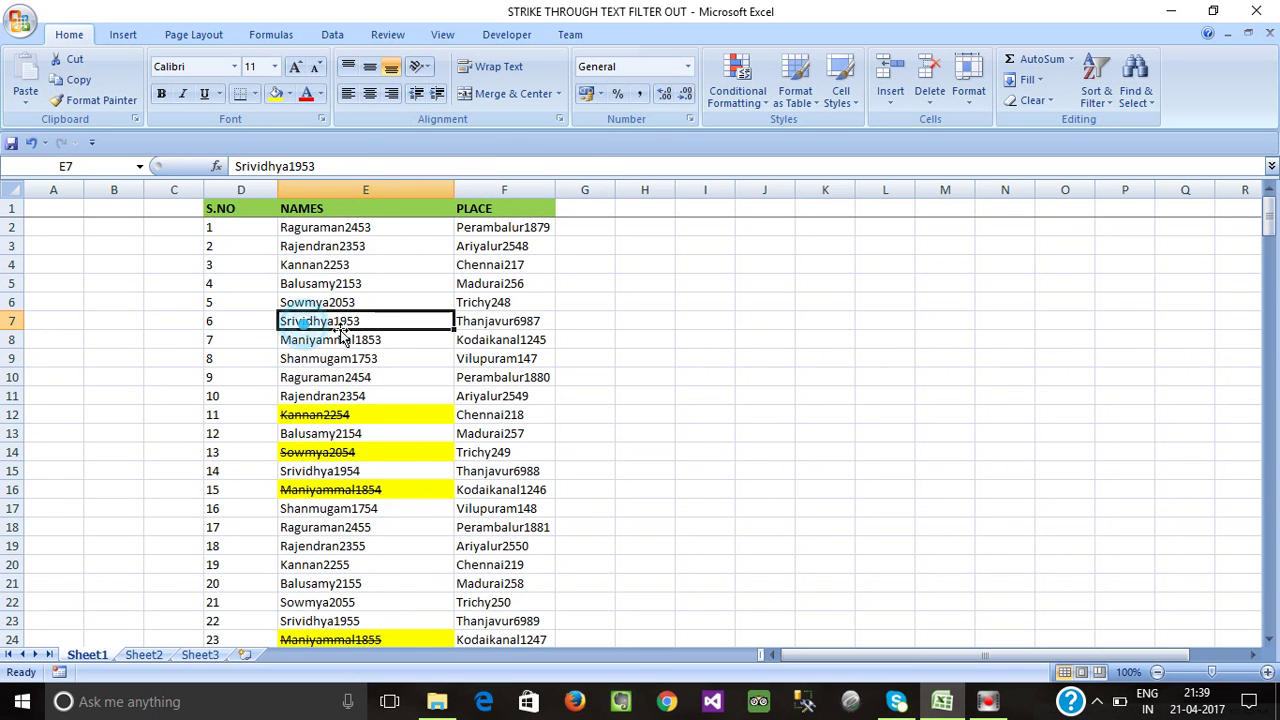
left_click(364, 206)
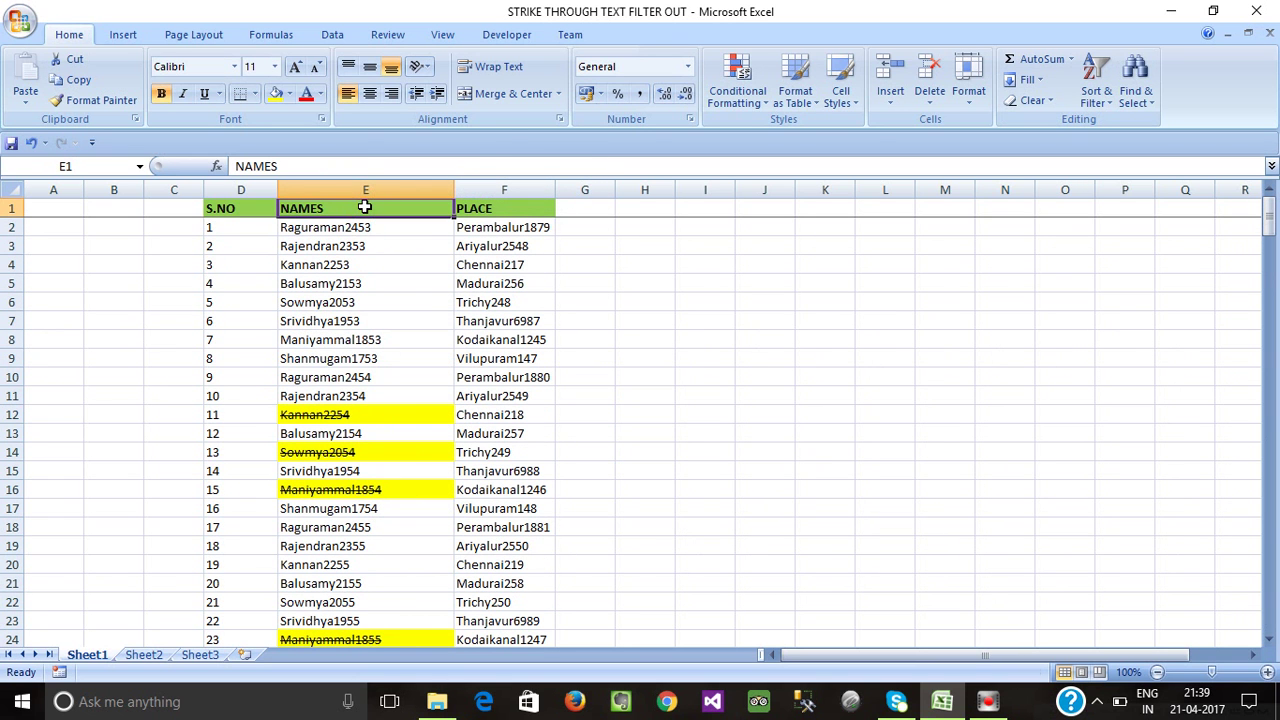
Add AutoFilter to the header row and filter NAMES by yellow cell colour
key("shift+space")
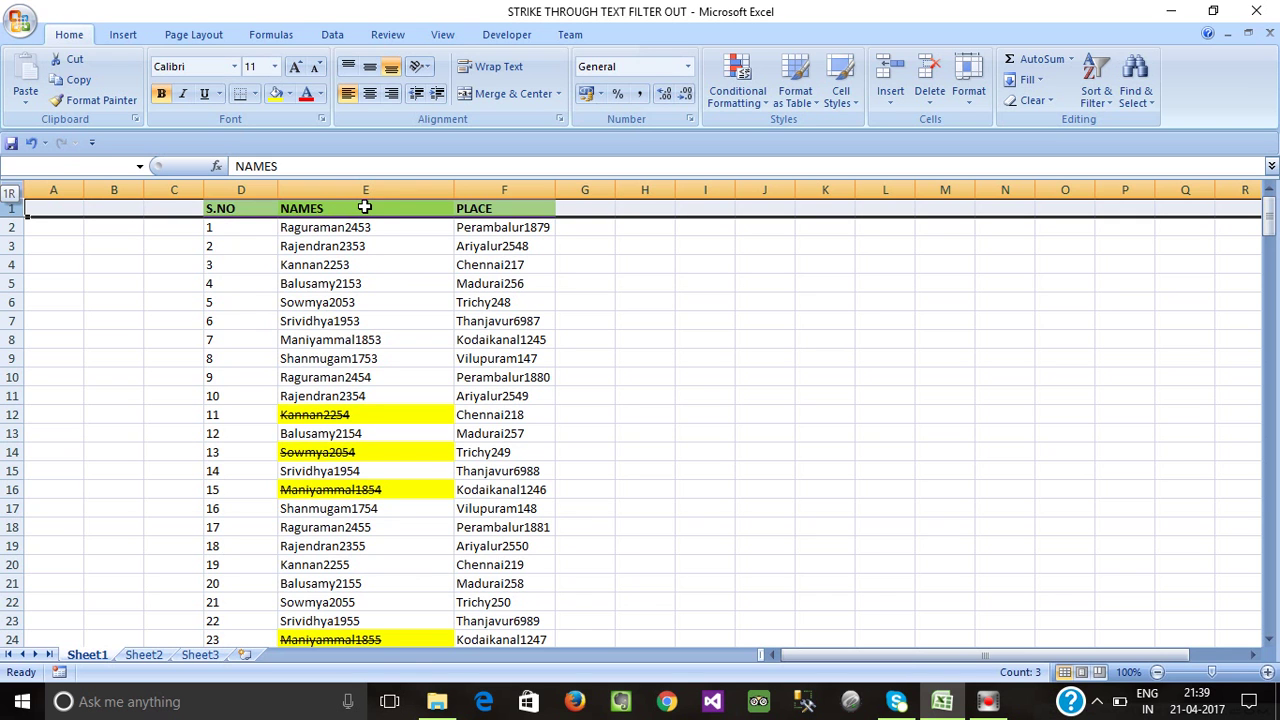
key("ctrl+shift+l")
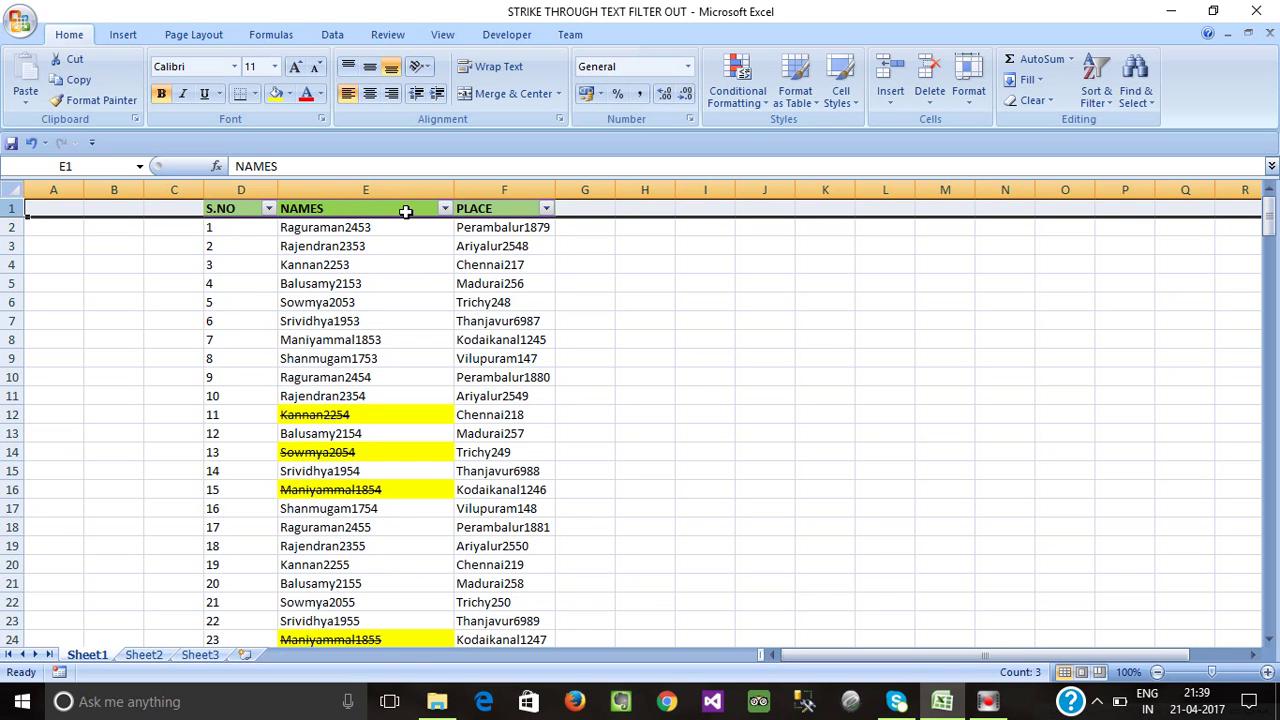
left_click(443, 208)
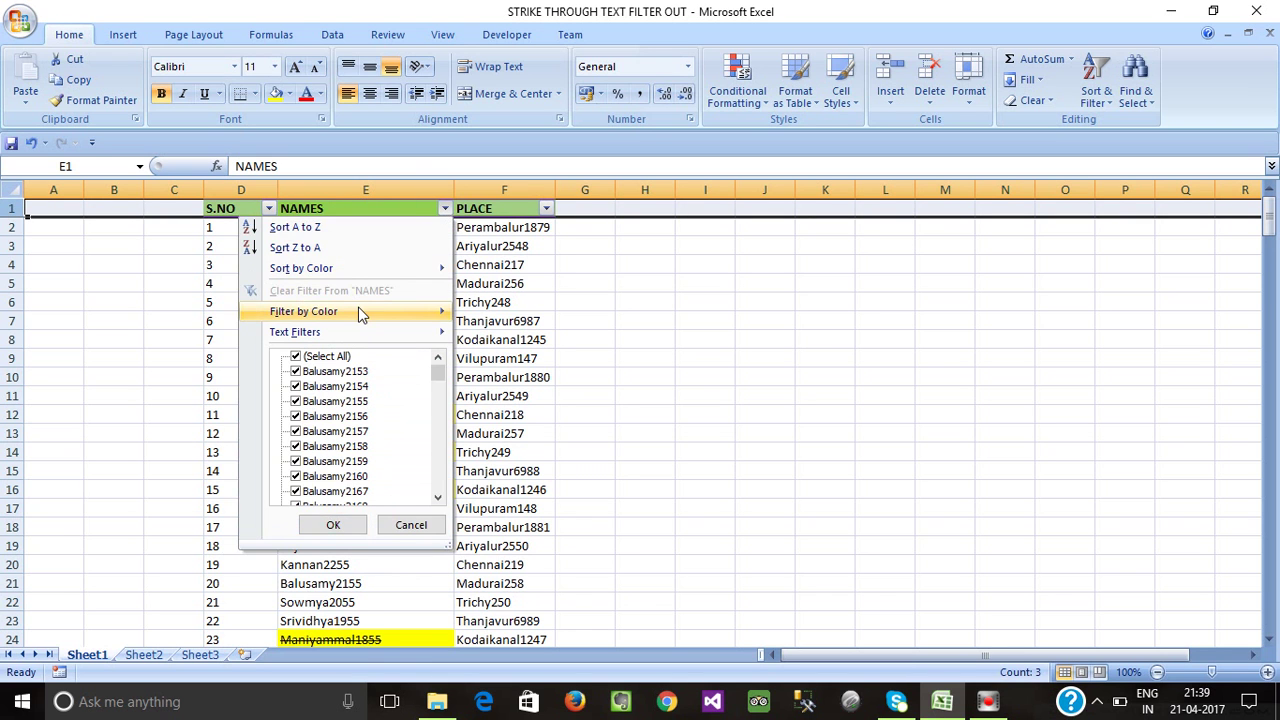
mouse_move(363, 313)
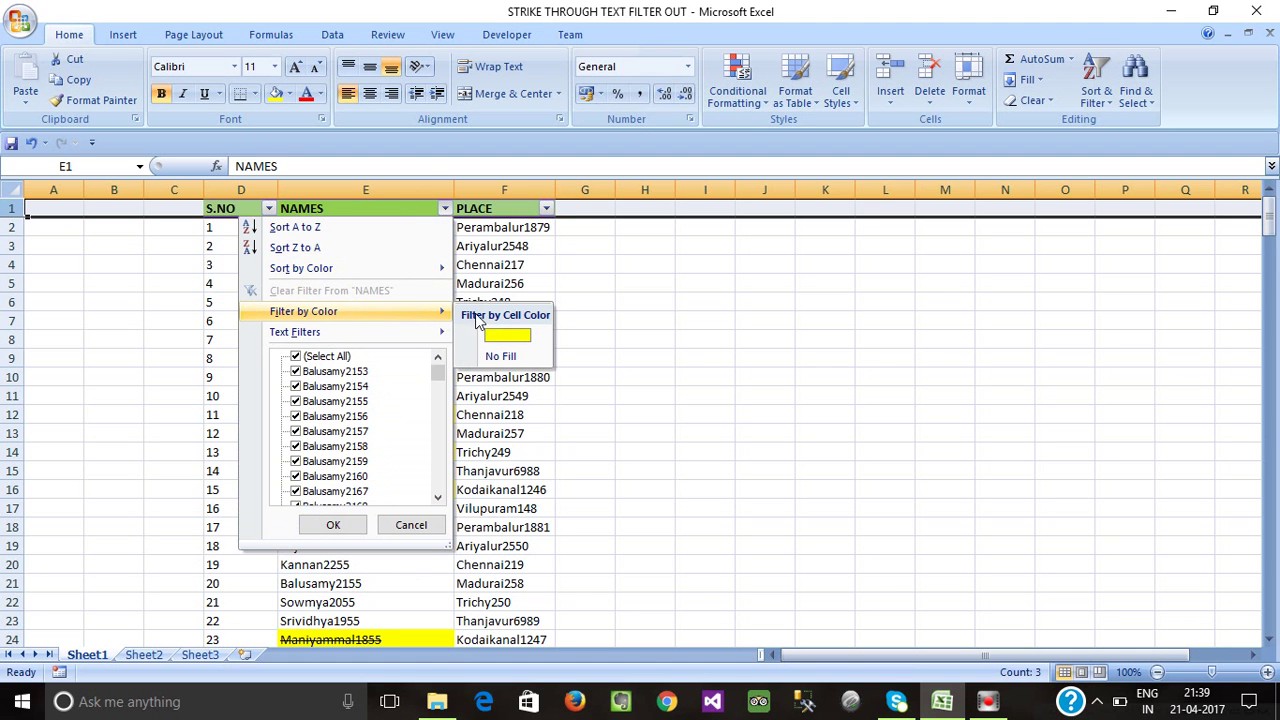
left_click(494, 337)
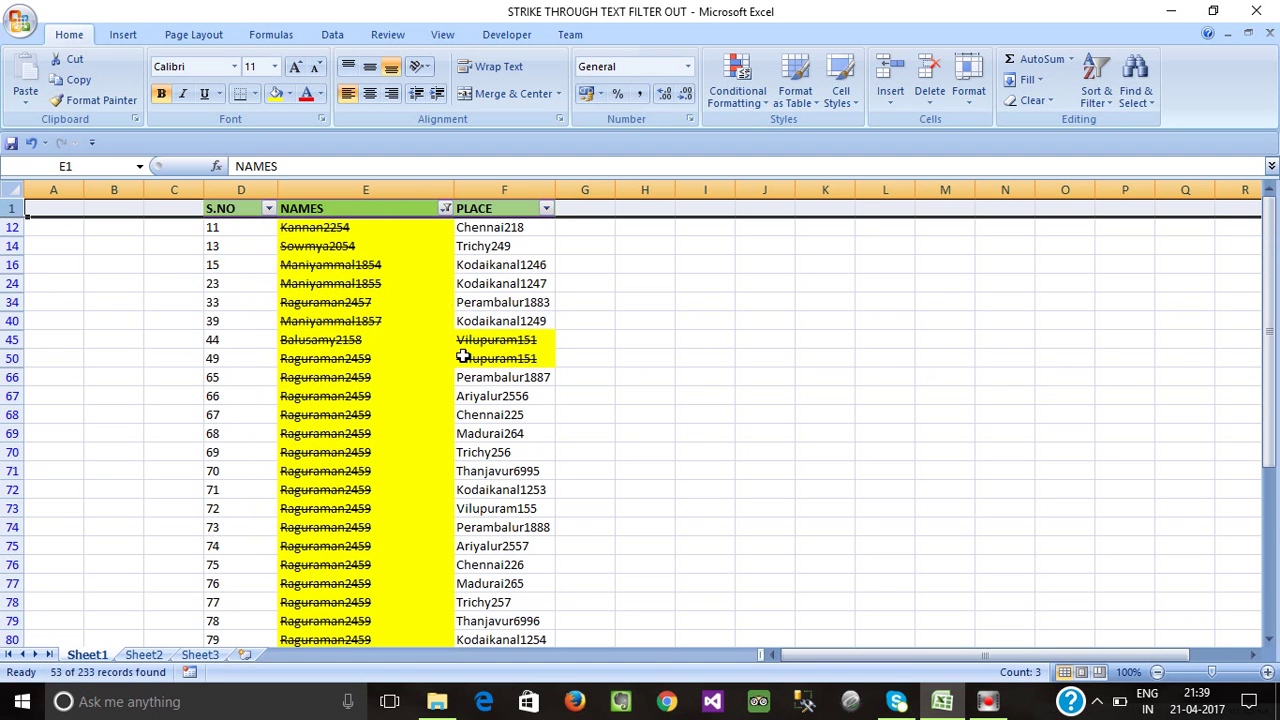
Scroll through the 53 filtered yellow-name rows and reopen the NAMES filter
scroll(432, 363, "down", 2)
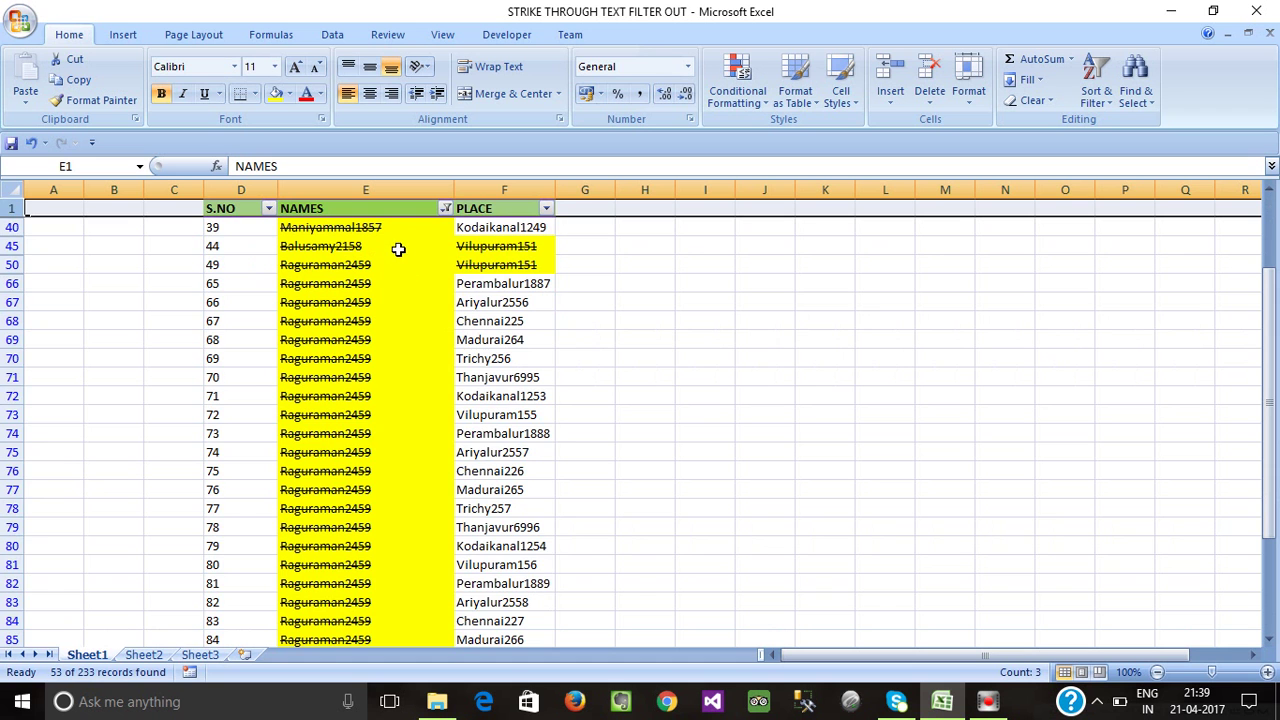
scroll(423, 257, "down", 3)
scroll(417, 280, "down", 5)
scroll(408, 294, "down", 5)
scroll(408, 294, "up", 10)
scroll(408, 292, "up", 5)
scroll(396, 252, "up", 1)
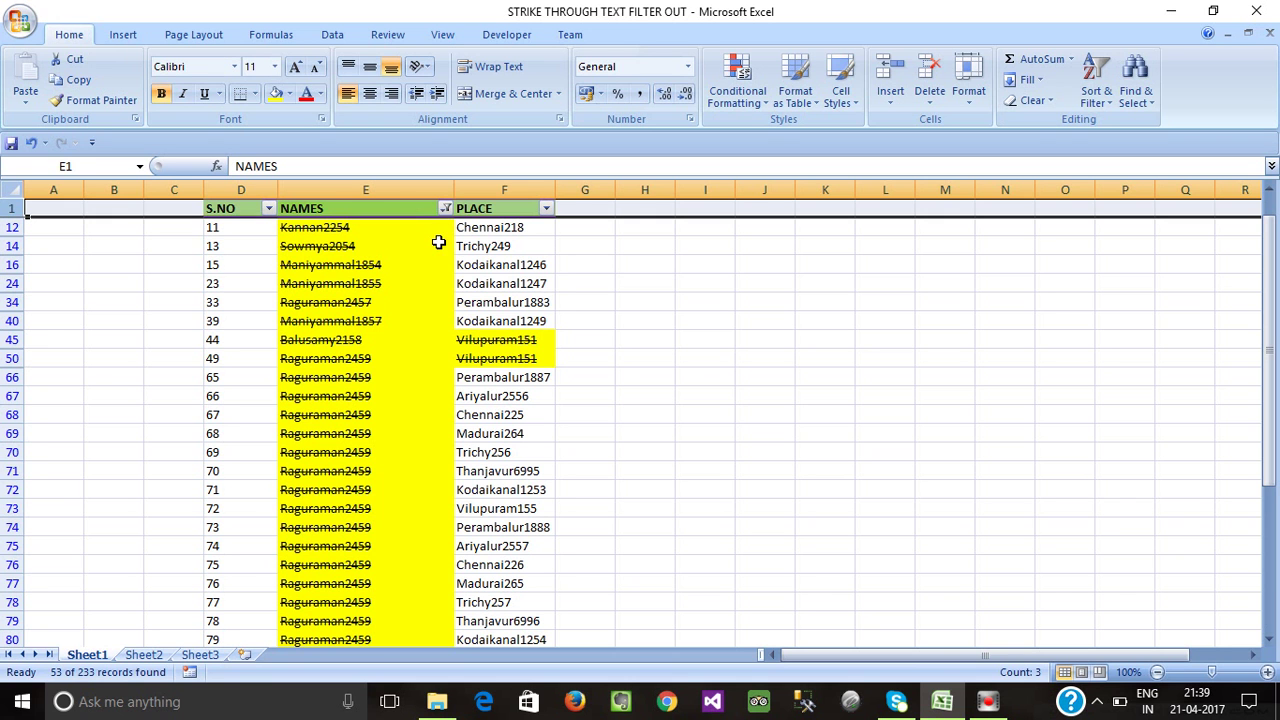
left_click(445, 209)
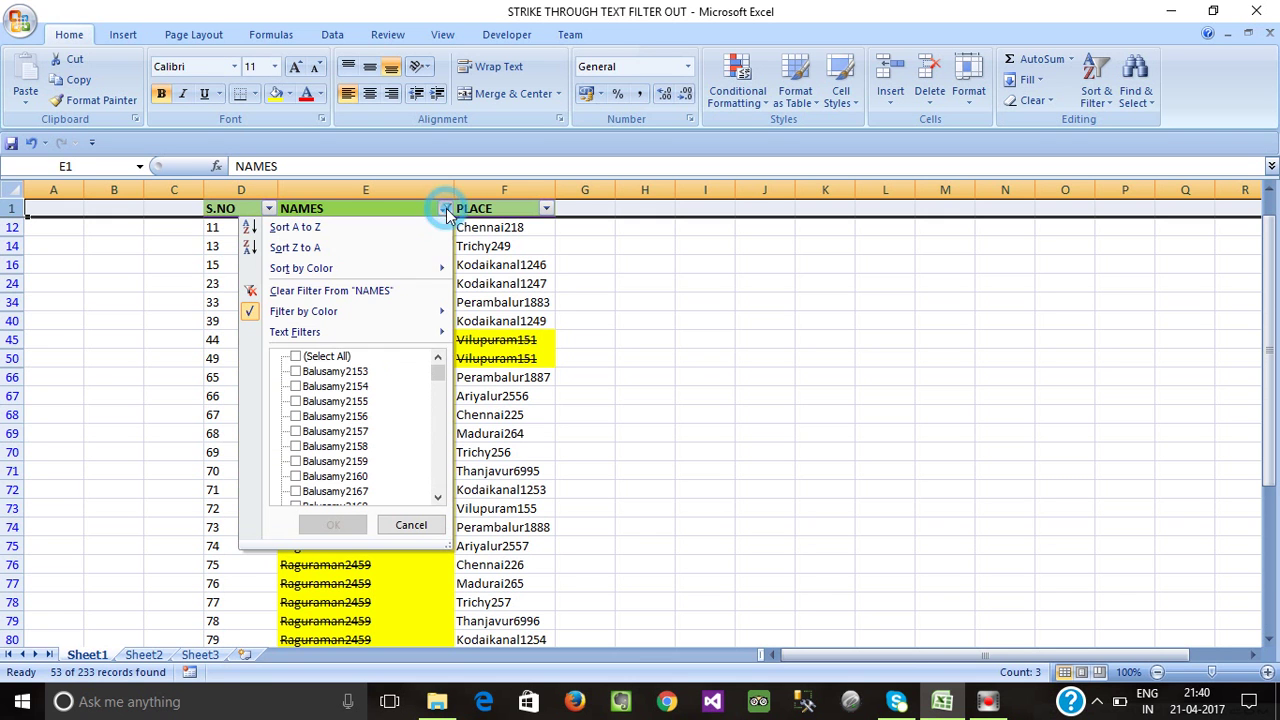
Tick Select All in the NAMES filter so all 233 records show again
left_click(298, 356)
left_click(333, 525)
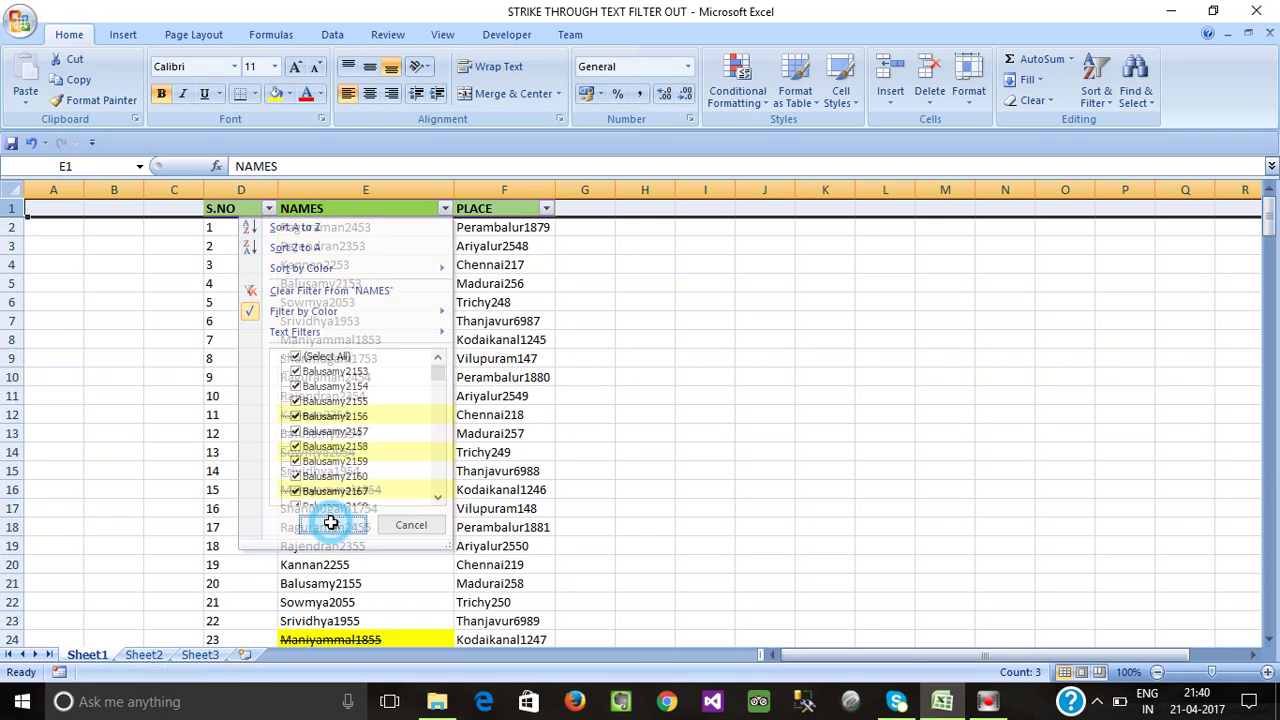
left_click(422, 397)
Filter the PLACE column by yellow cell colour and scroll through the 43 records
left_click(545, 209)
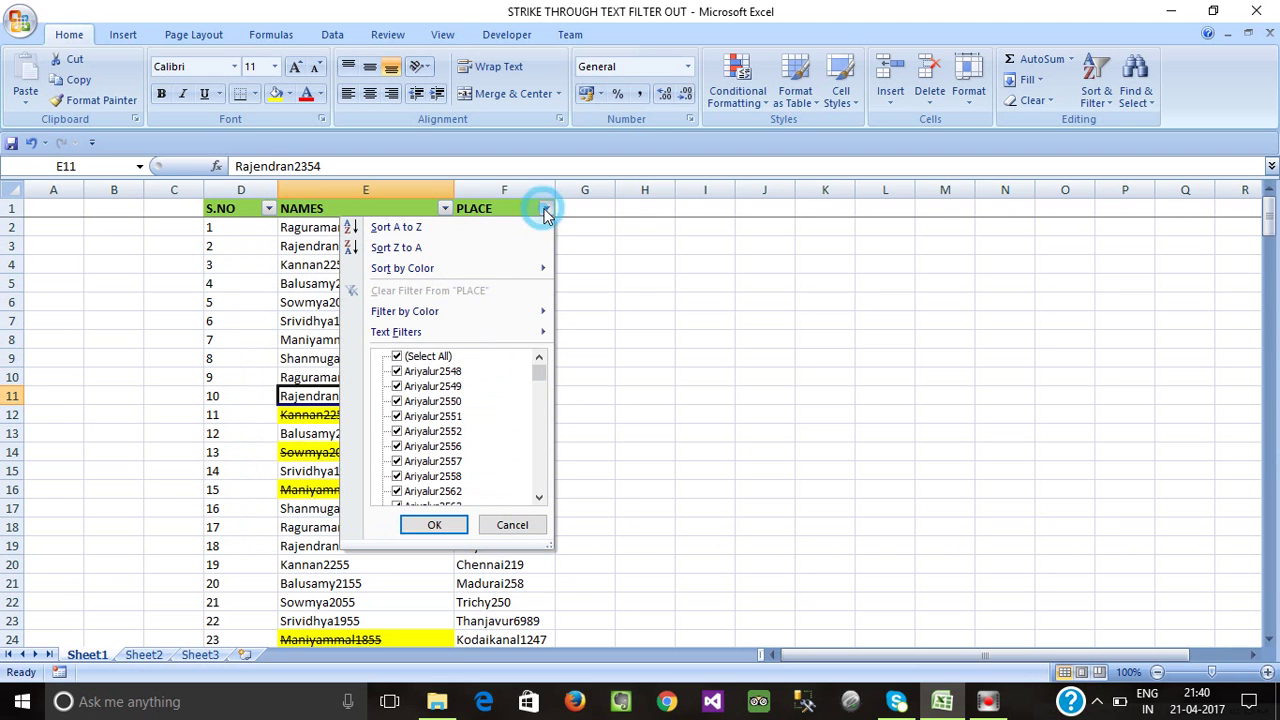
mouse_move(490, 315)
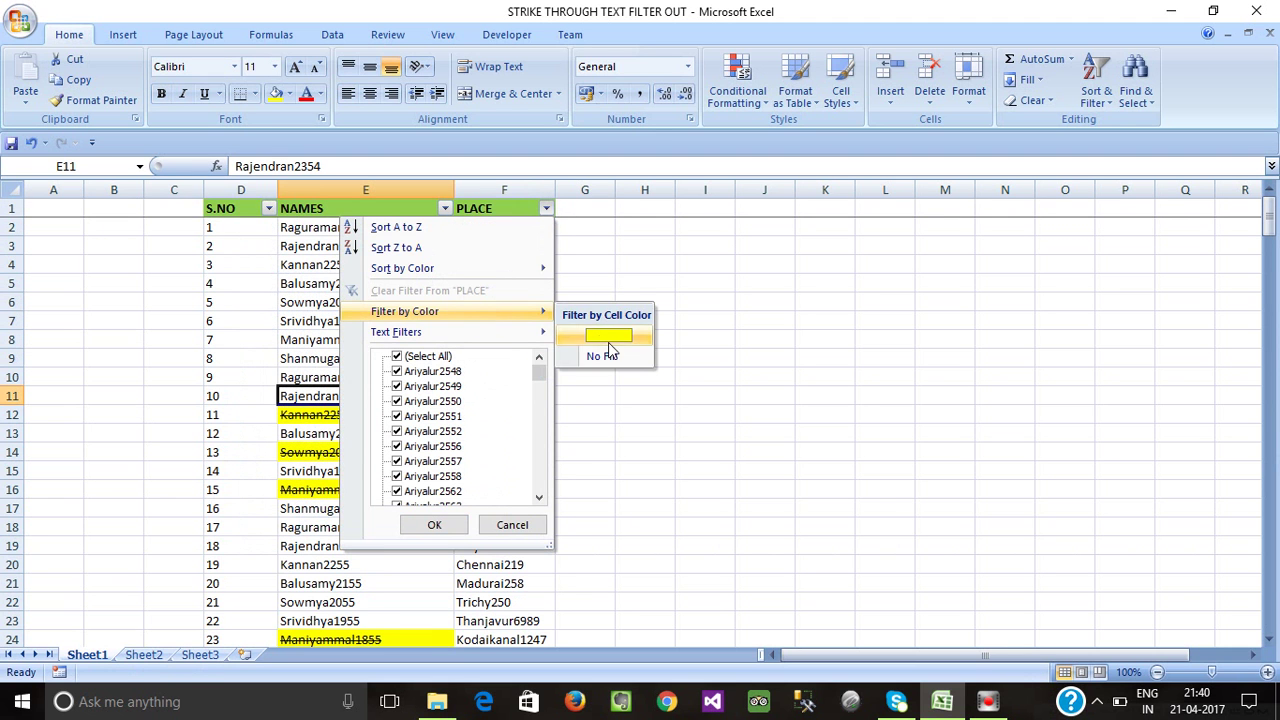
left_click(608, 336)
scroll(481, 321, "down", 8)
scroll(481, 321, "down", 4)
scroll(481, 321, "up", 6)
scroll(481, 325, "up", 5)
scroll(481, 325, "up", 1)
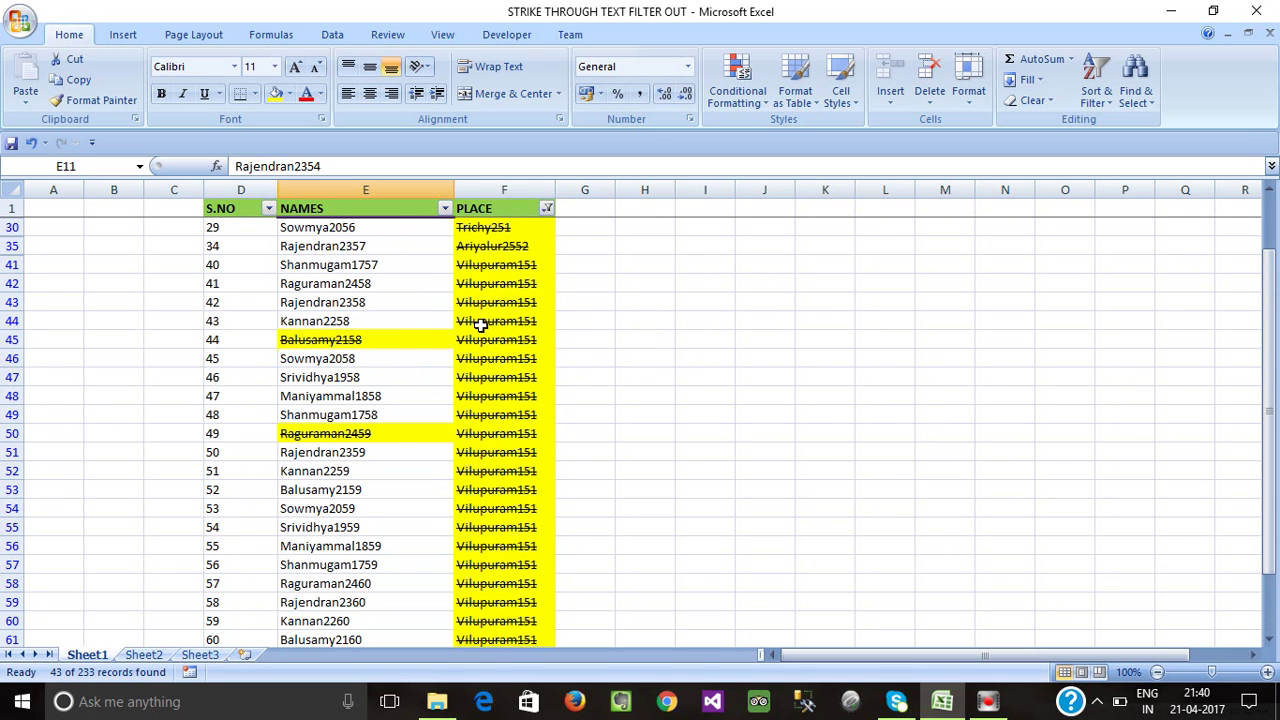
scroll(481, 325, "down", 3)
scroll(481, 325, "down", 6)
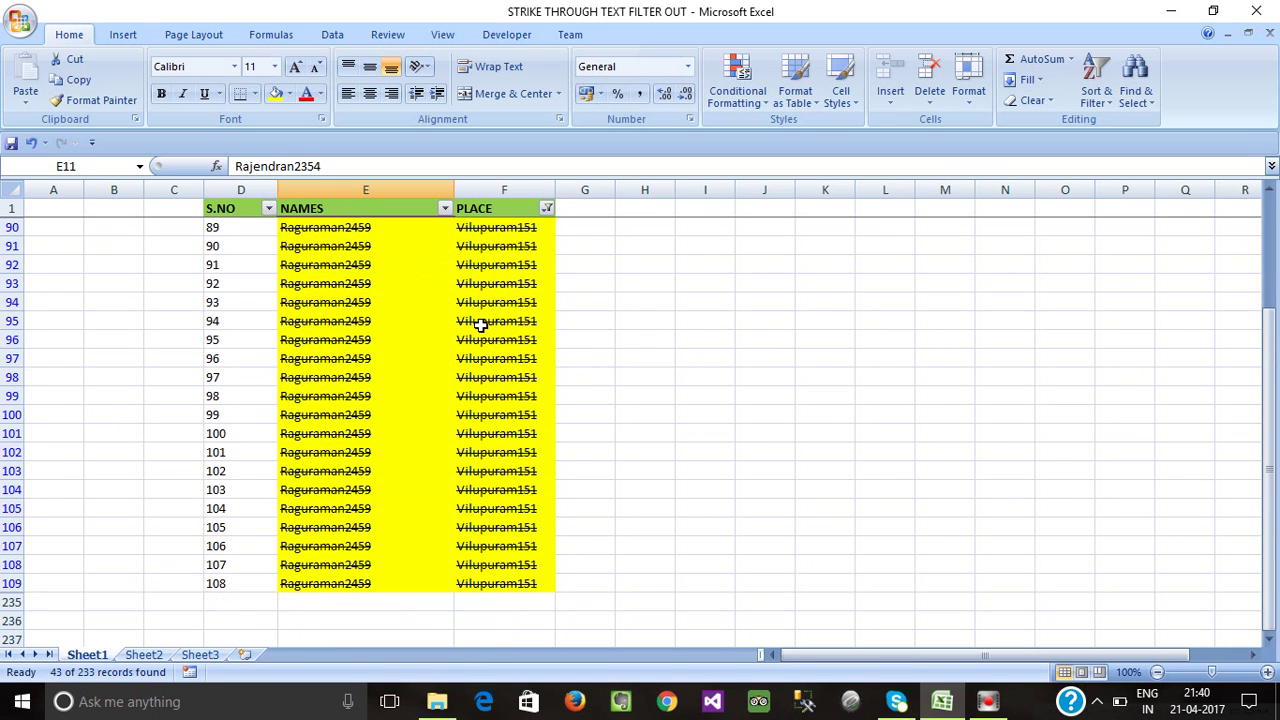
scroll(481, 325, "up", 6)
scroll(481, 325, "up", 3)
left_click(366, 247)
left_click(370, 283)
left_click(378, 358)
left_click(355, 284)
left_click(352, 338)
left_click(356, 282)
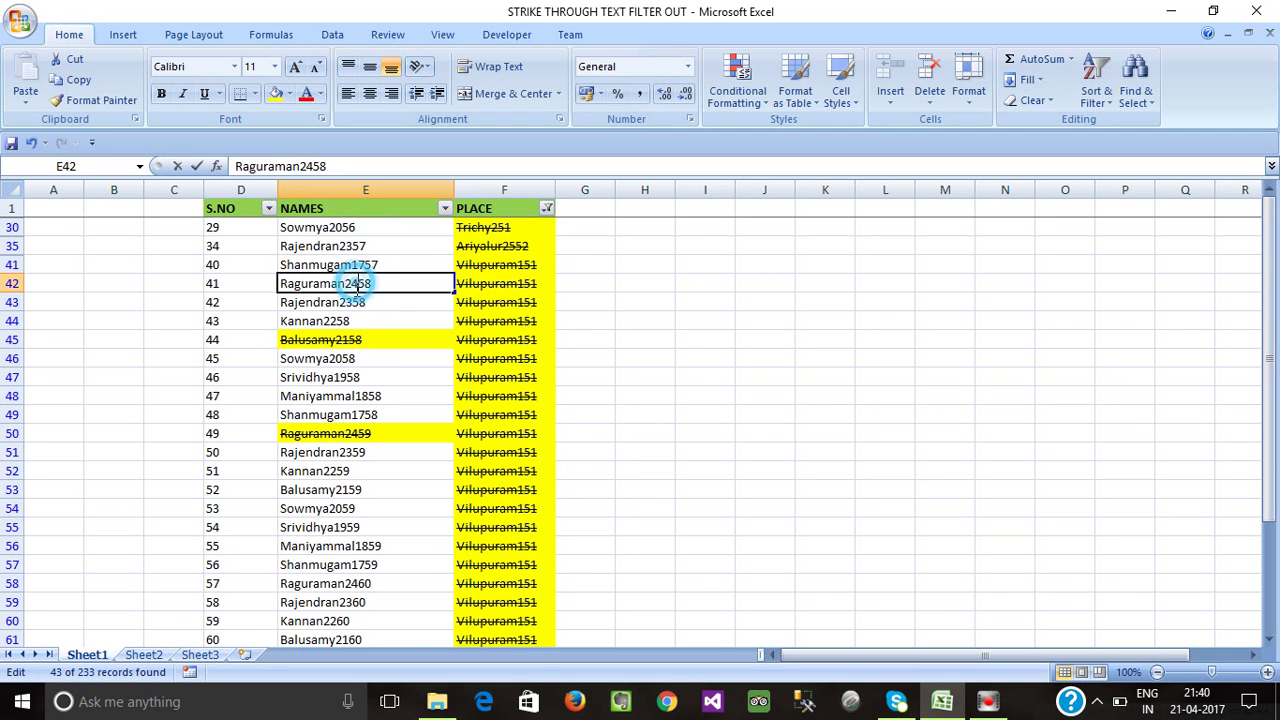
left_click(357, 339)
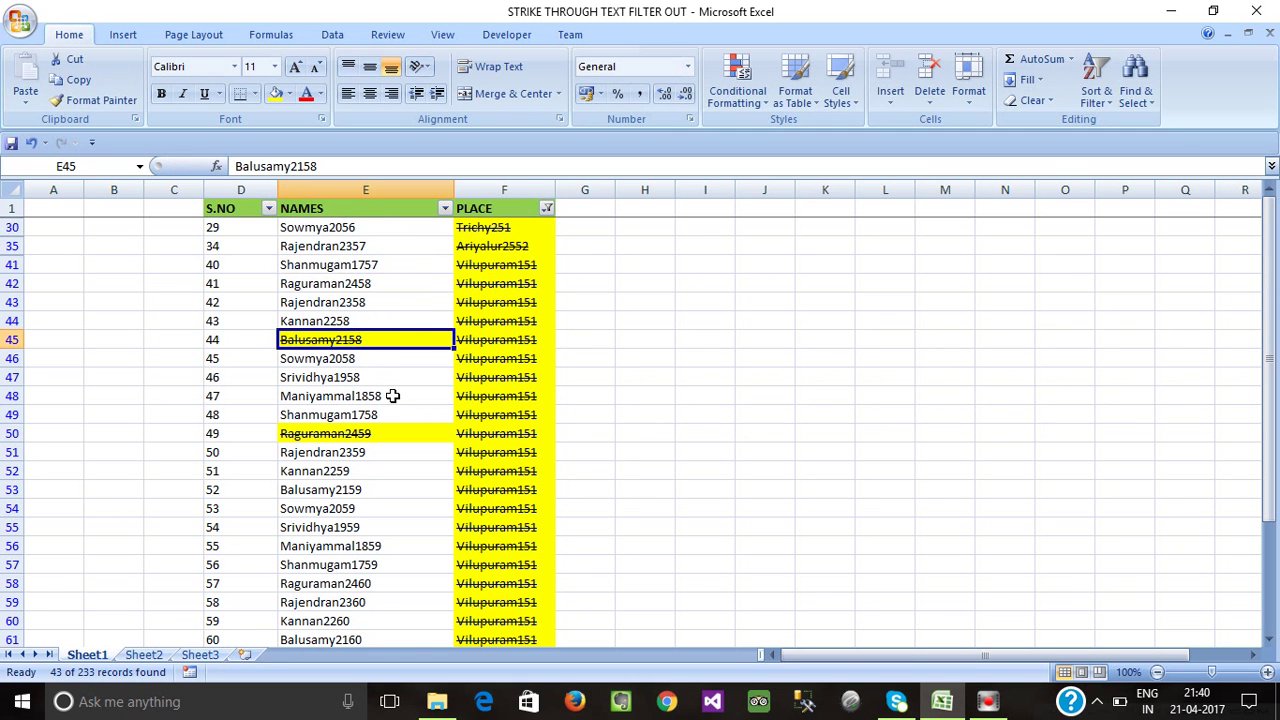